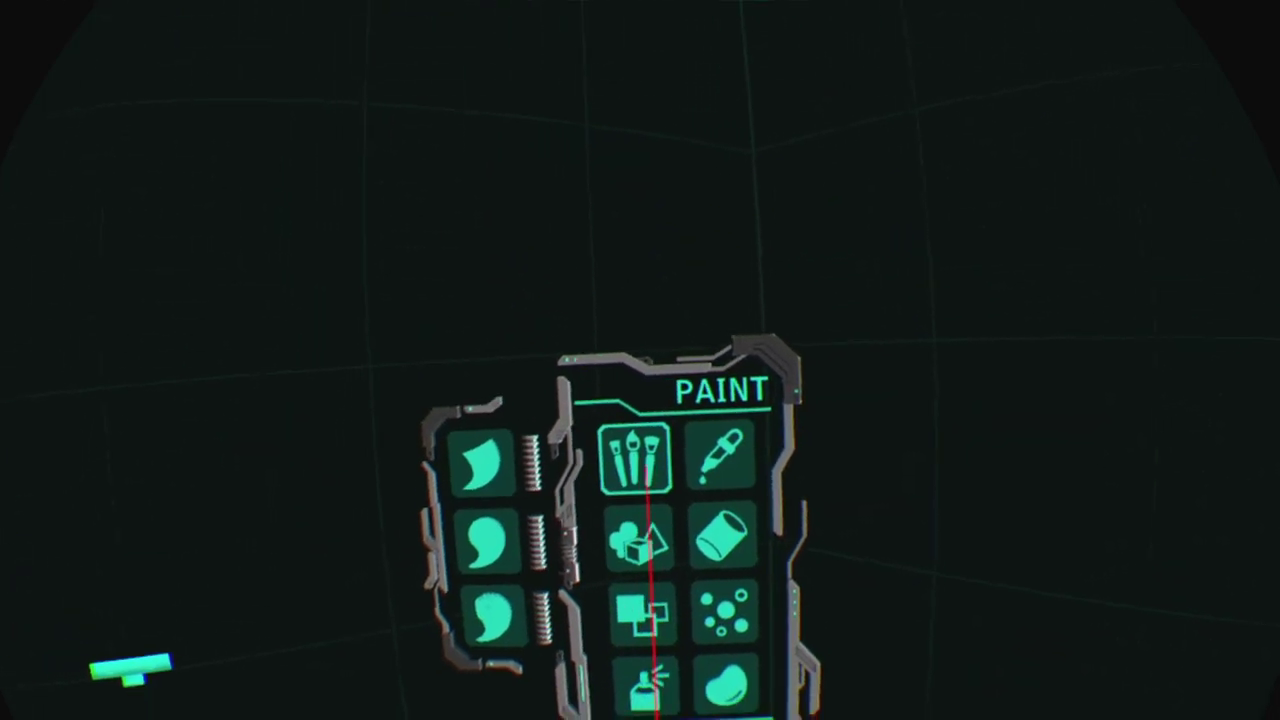
Paint an orange-brown tree trunk with branches rising from the patch of orange strokes beside the red shapes.
left_click(461, 408)
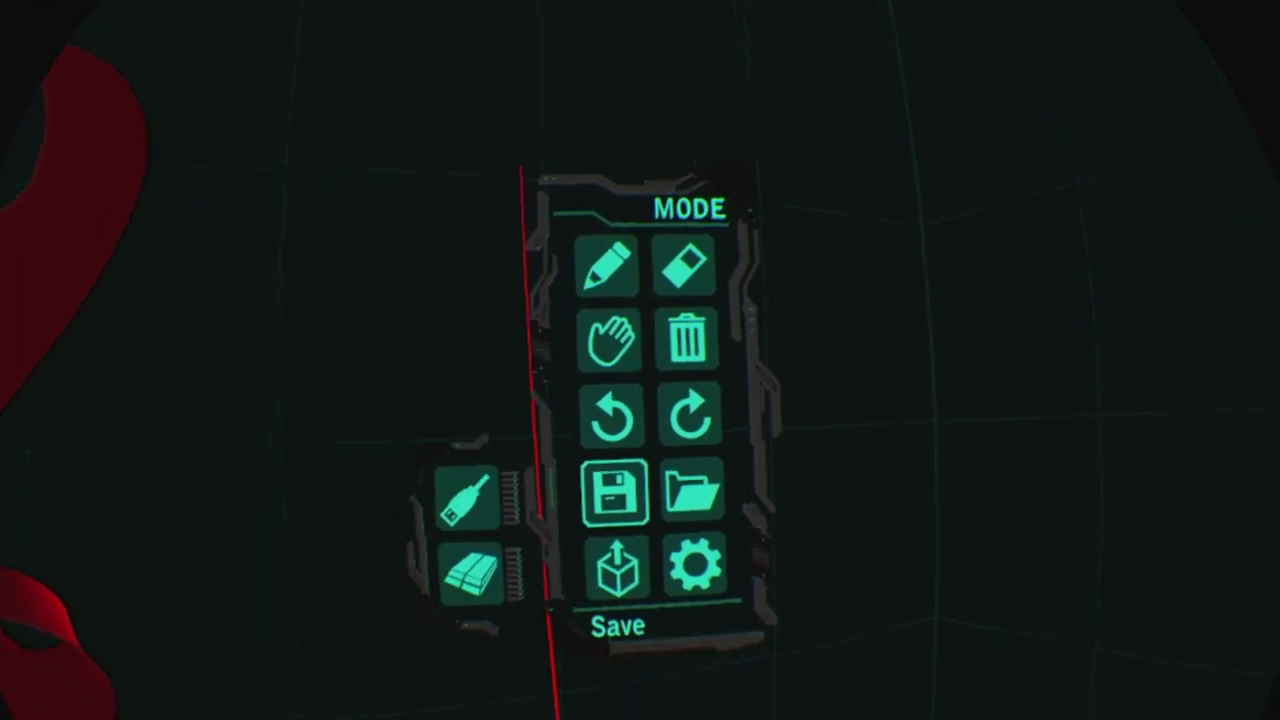
mouse_move(629, 320)
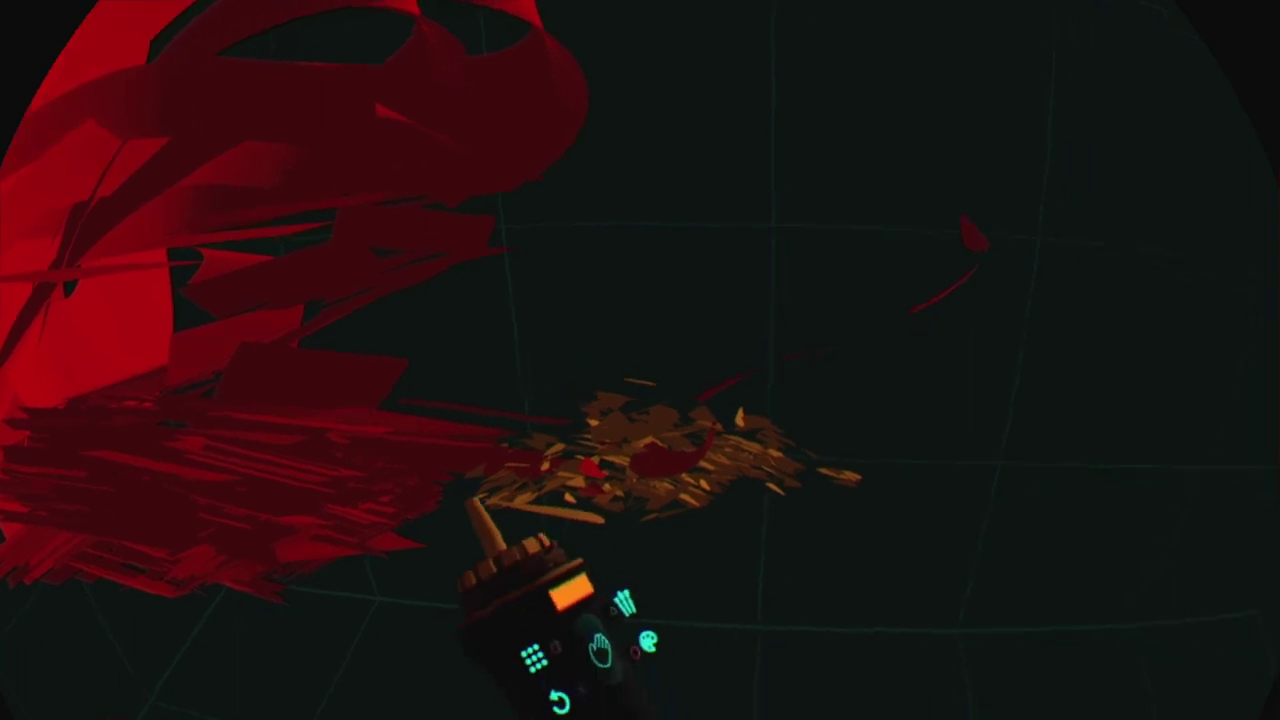
mouse_move(371, 571)
left_mouse_down()
mouse_move(611, 441)
mouse_move(777, 137)
left_mouse_up()
left_click_drag(660, 712, 440, 4)
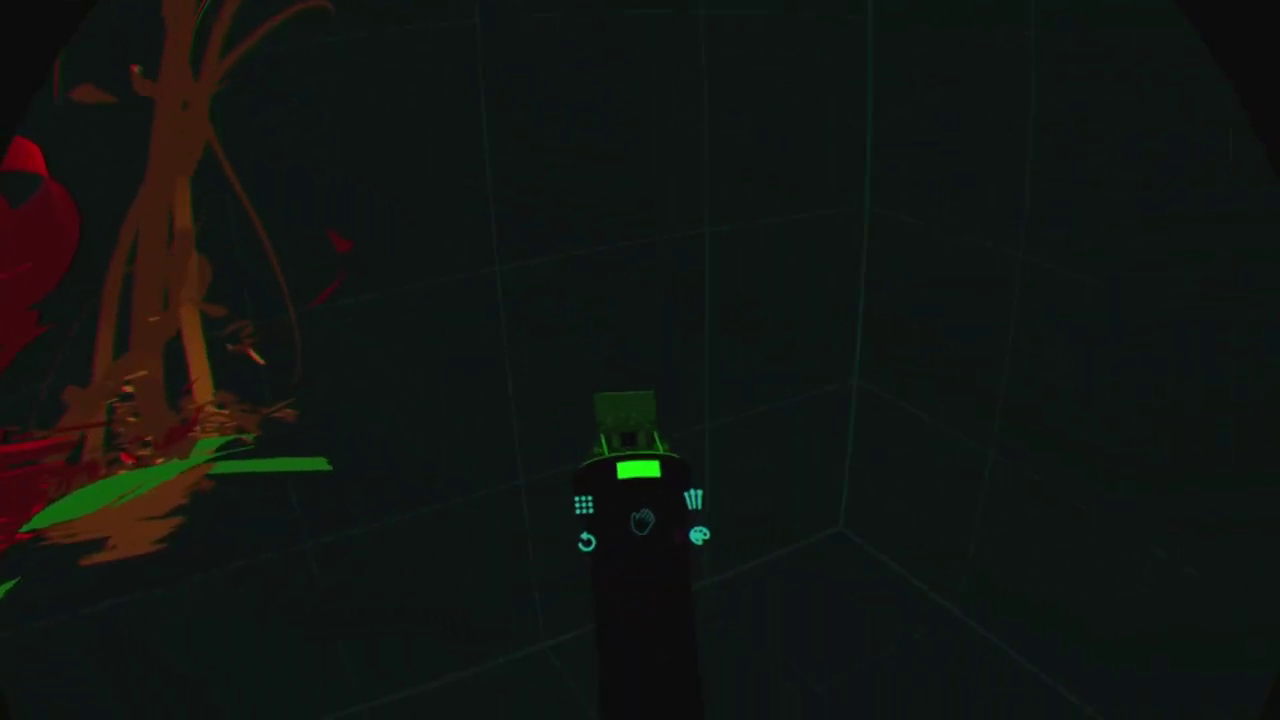
Turn on symmetry for painting and place orange cube solids in the scene.
left_click(618, 576)
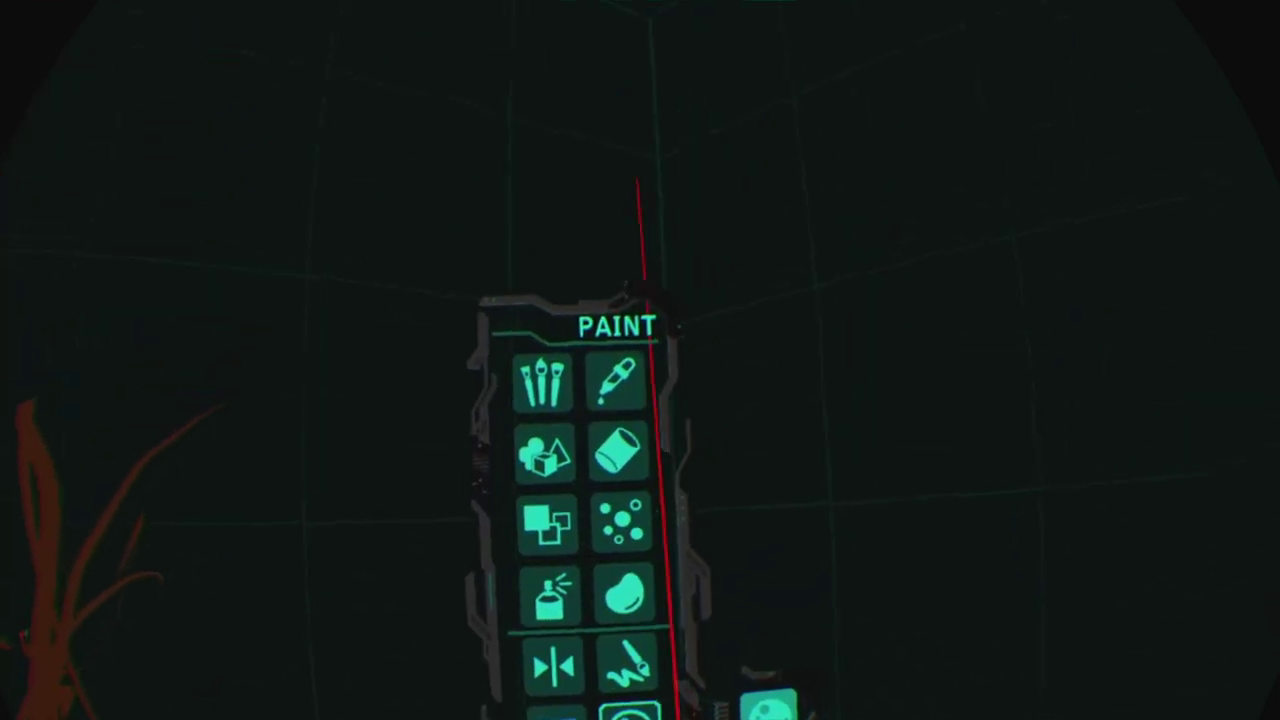
left_click(588, 578)
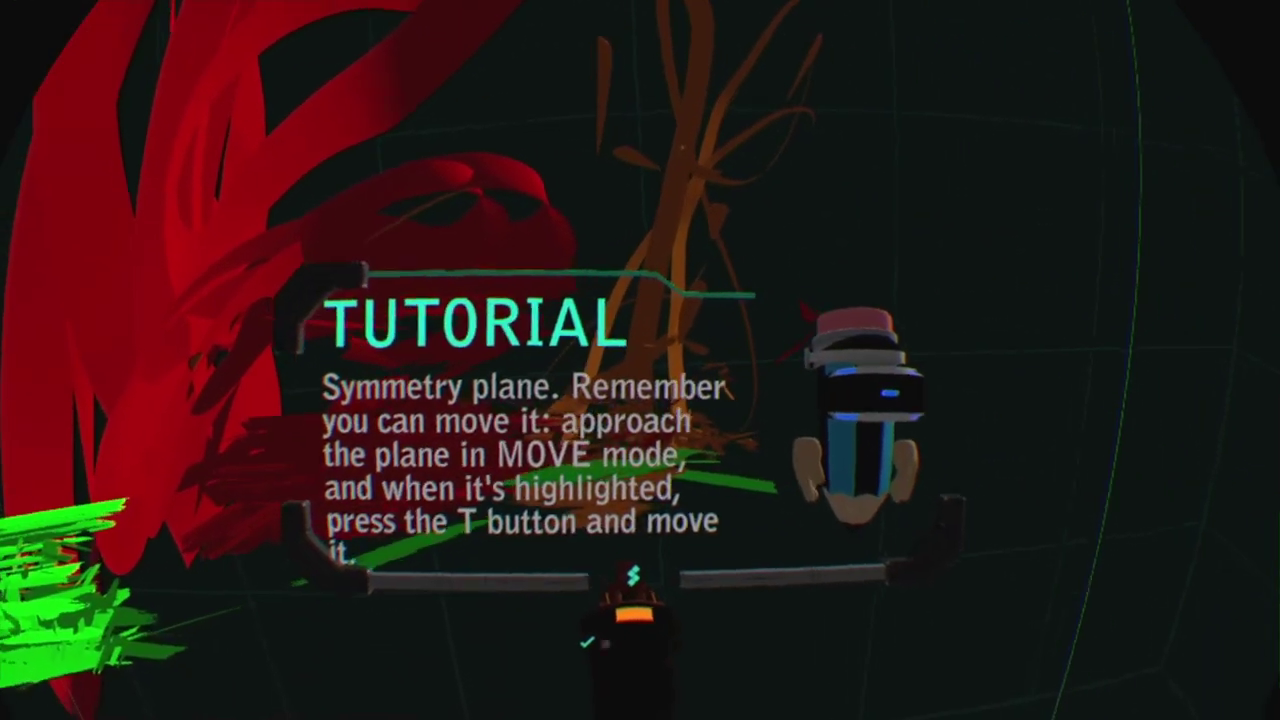
left_click(631, 576)
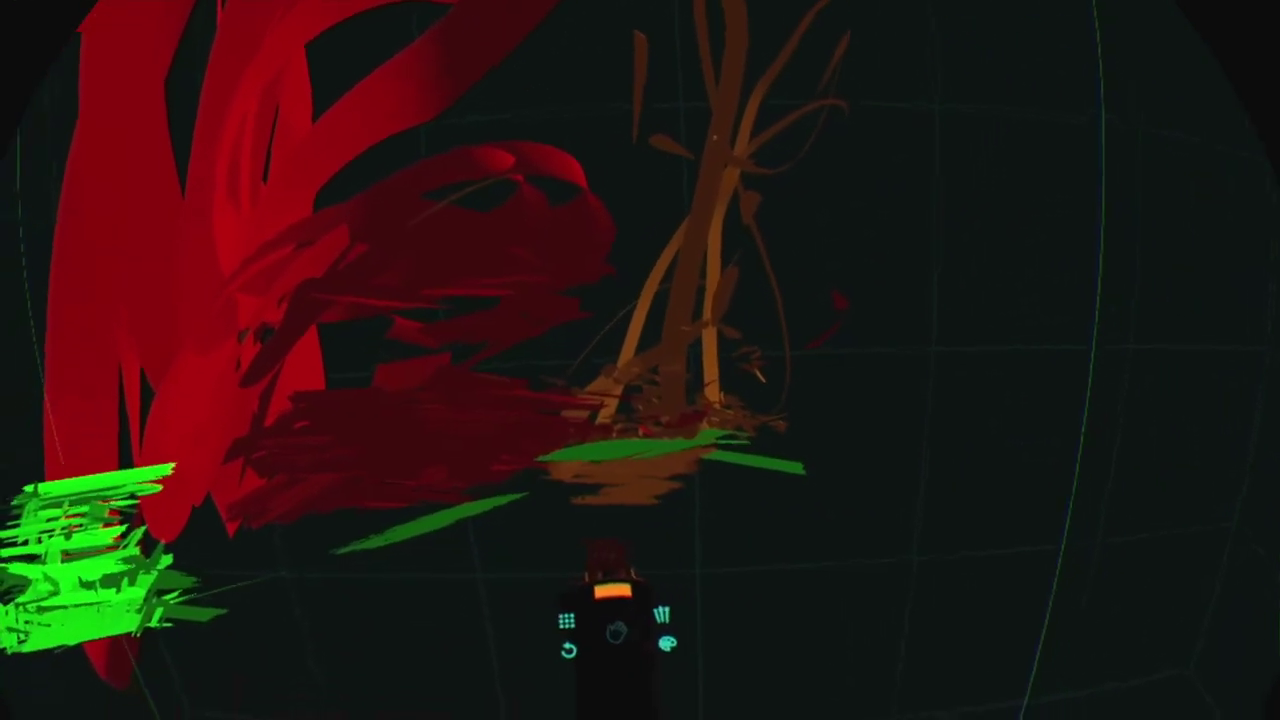
left_click(520, 292)
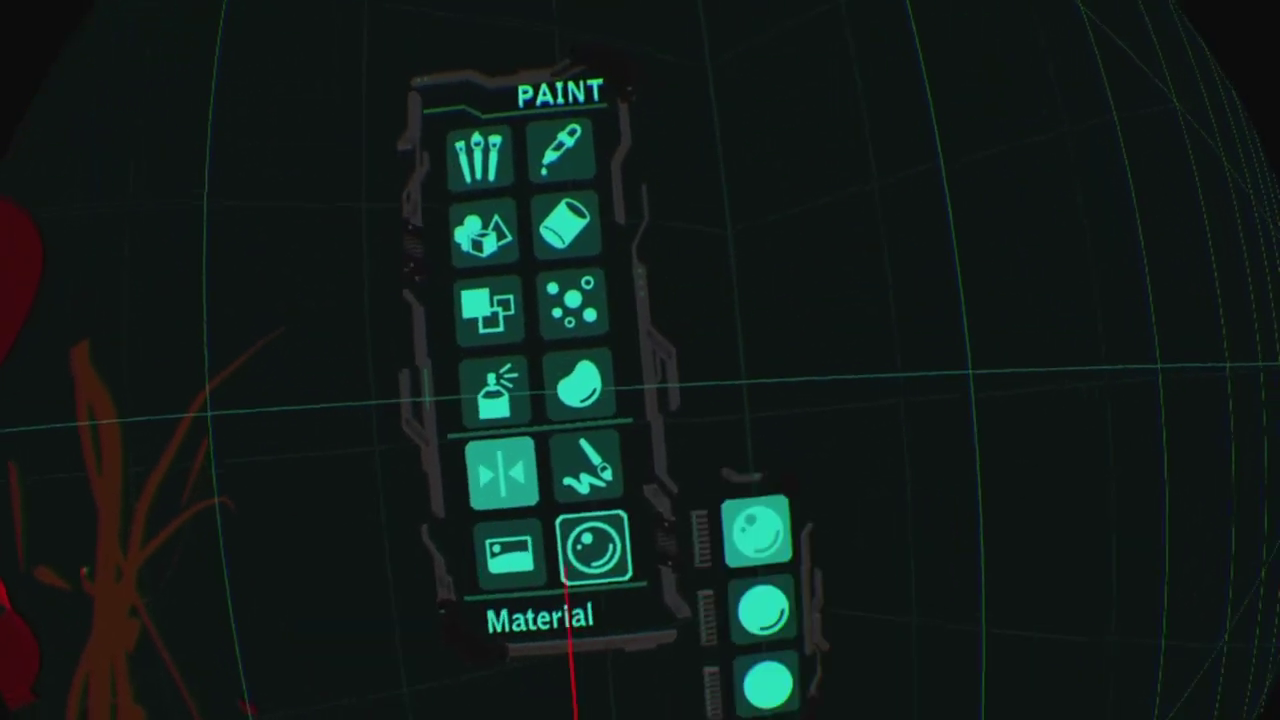
left_click(440, 212)
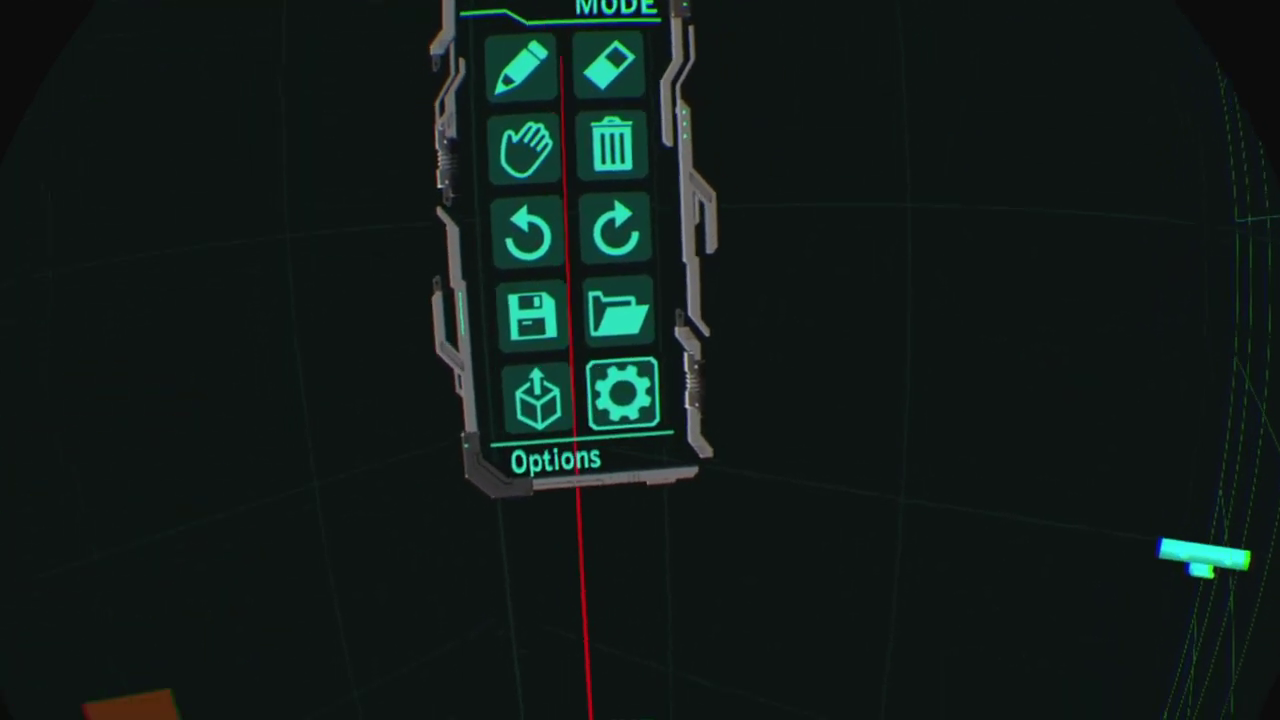
Set the paint material to Self-Illuminated.
left_click(460, 416)
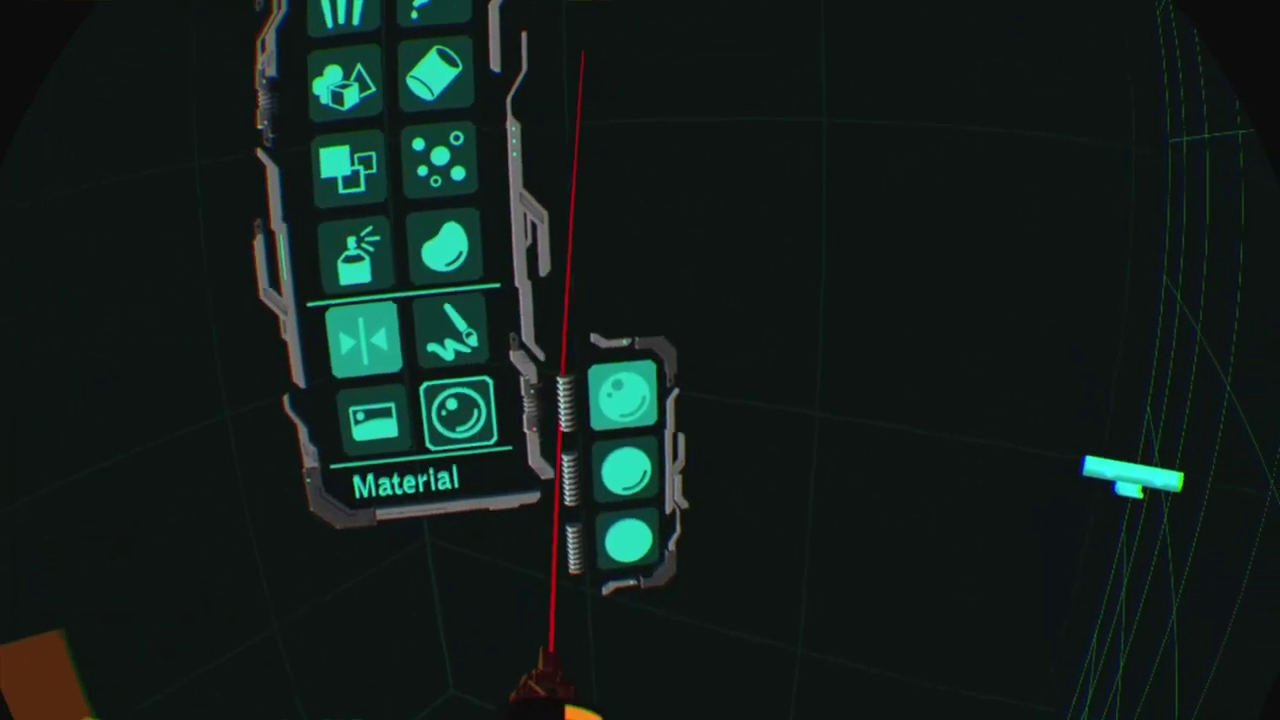
left_click(643, 415)
mouse_move(601, 446)
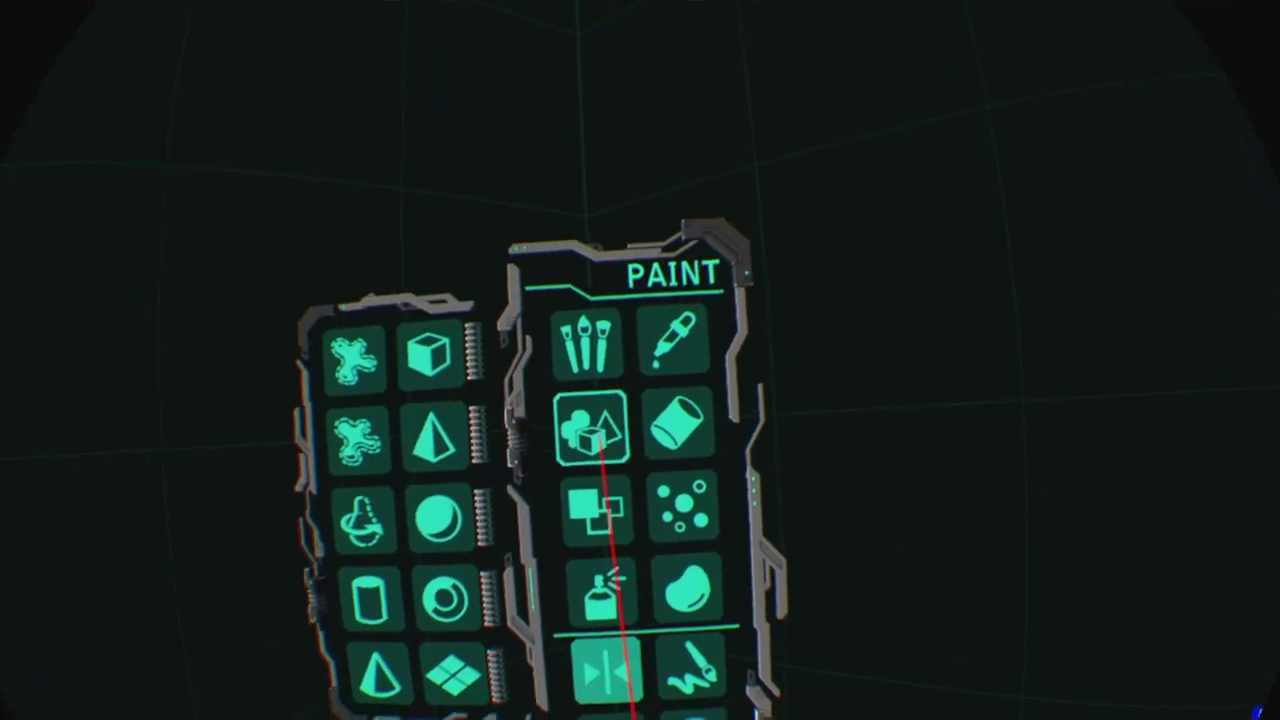
mouse_move(537, 466)
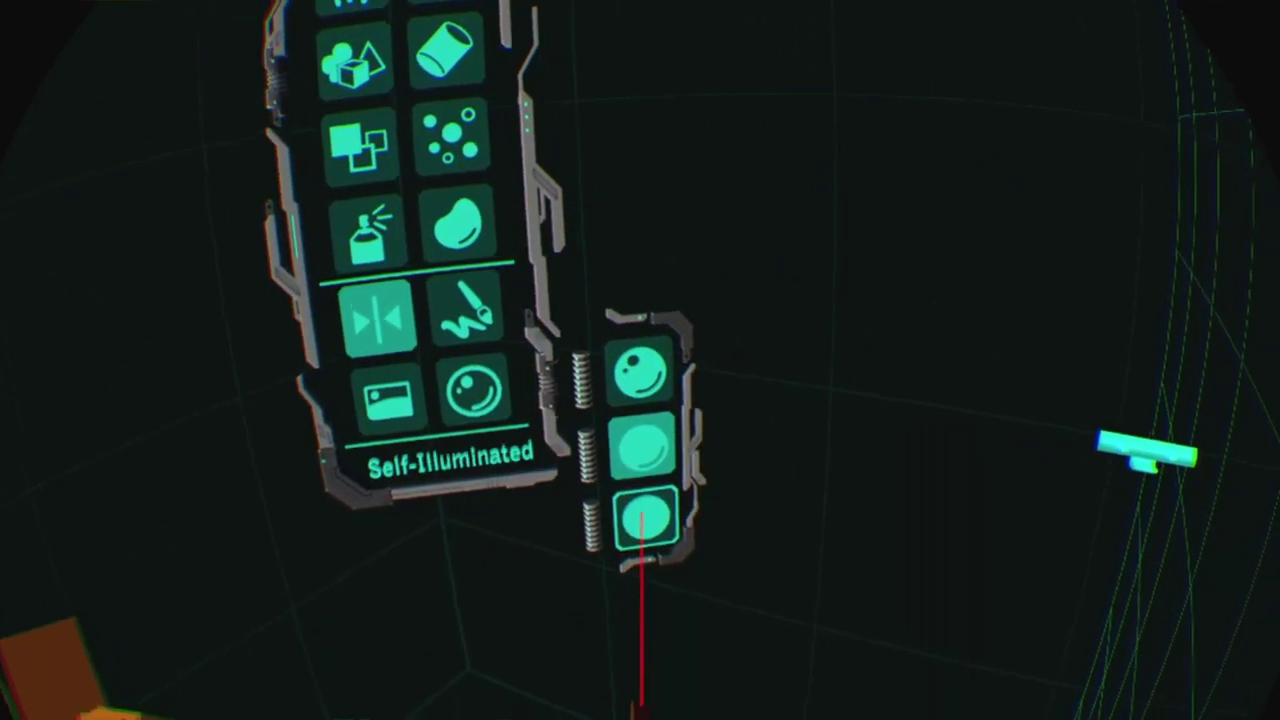
left_click(648, 520)
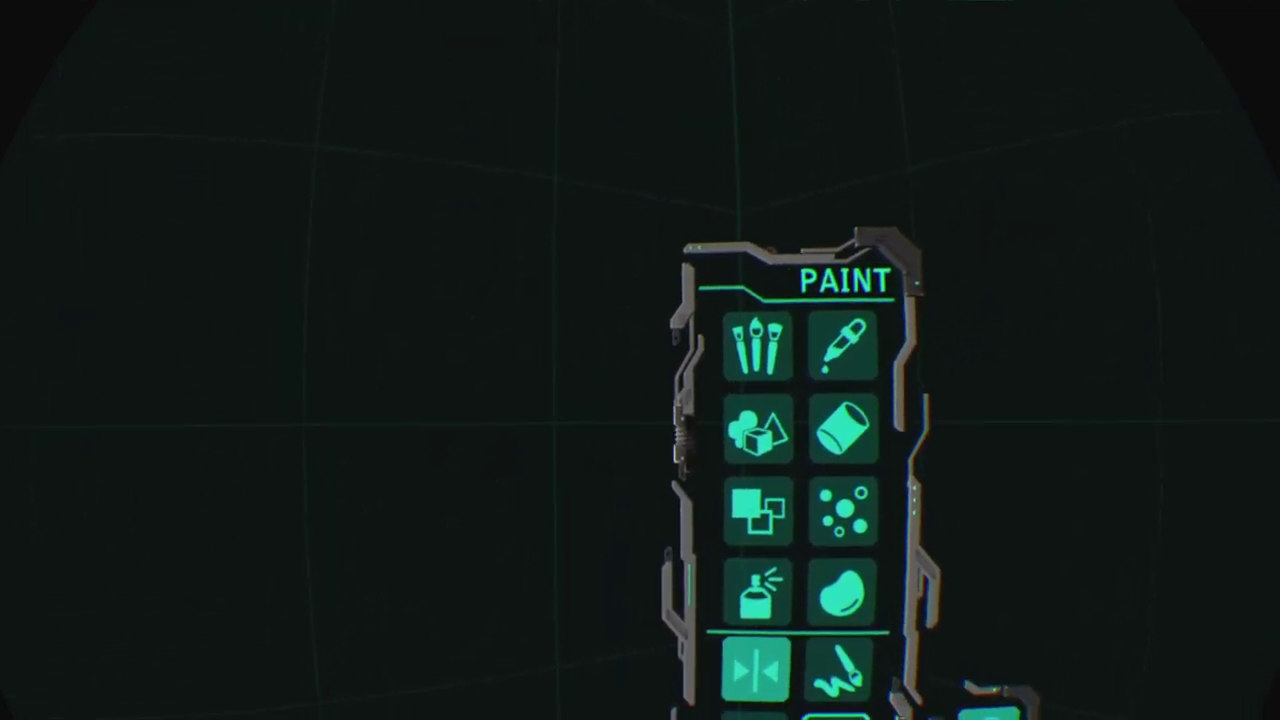
Place cyan solids, including spheres and pointed shapes, next to the stack of orange cubes.
left_click(703, 464)
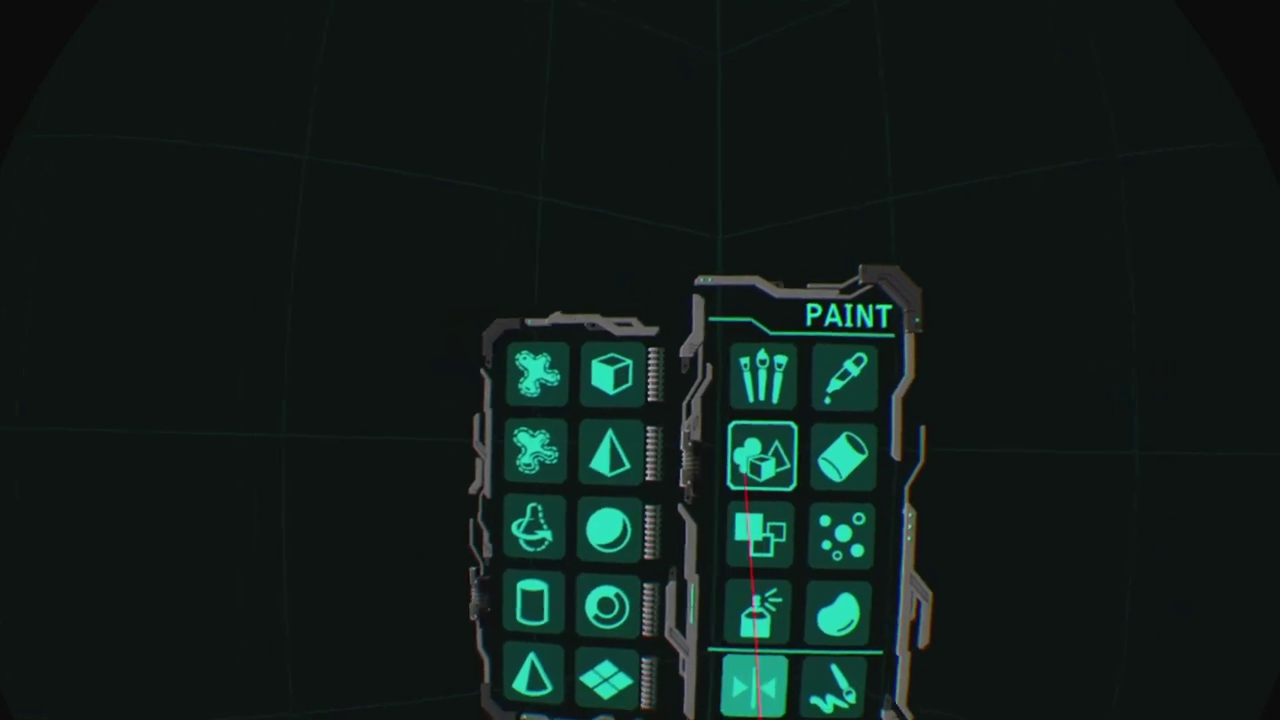
left_click(619, 422)
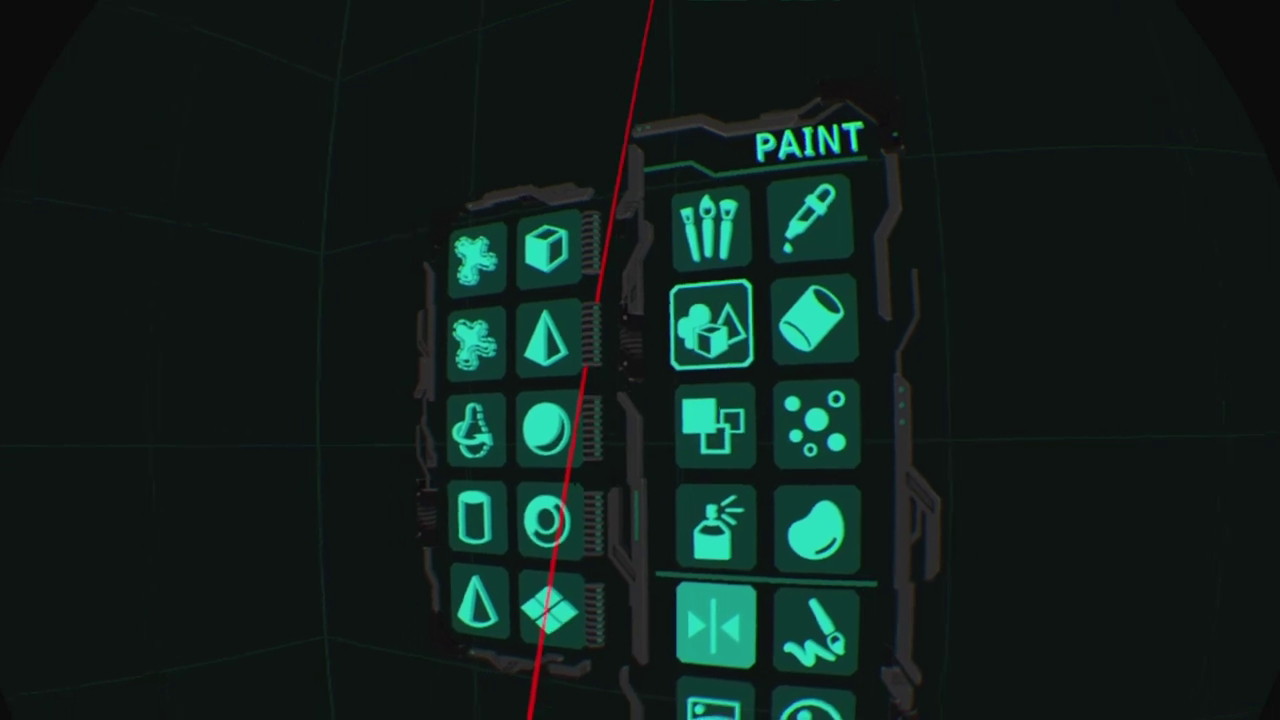
left_click(585, 480)
mouse_move(274, 546)
left_mouse_down()
mouse_move(545, 612)
mouse_move(560, 595)
mouse_move(505, 652)
left_mouse_up()
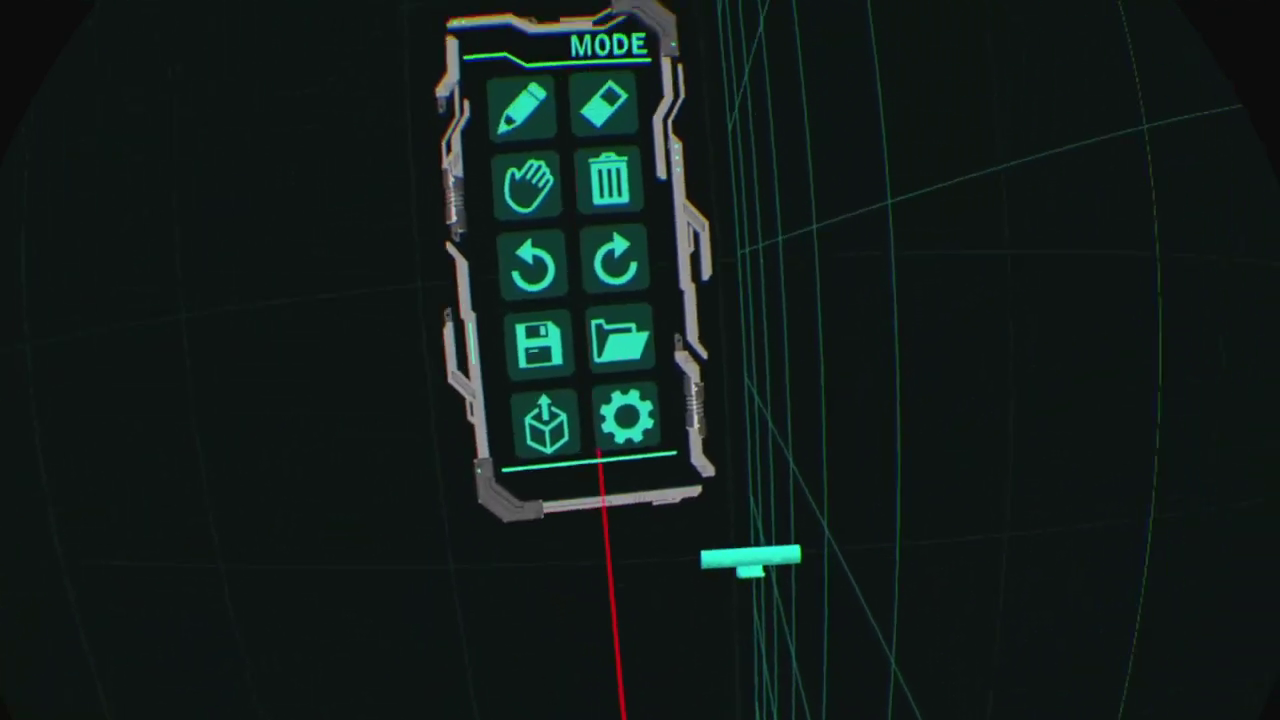
Save the scene to the console with a snapshot that frames the orange cubes and cyan solids.
mouse_move(584, 459)
left_click(517, 454)
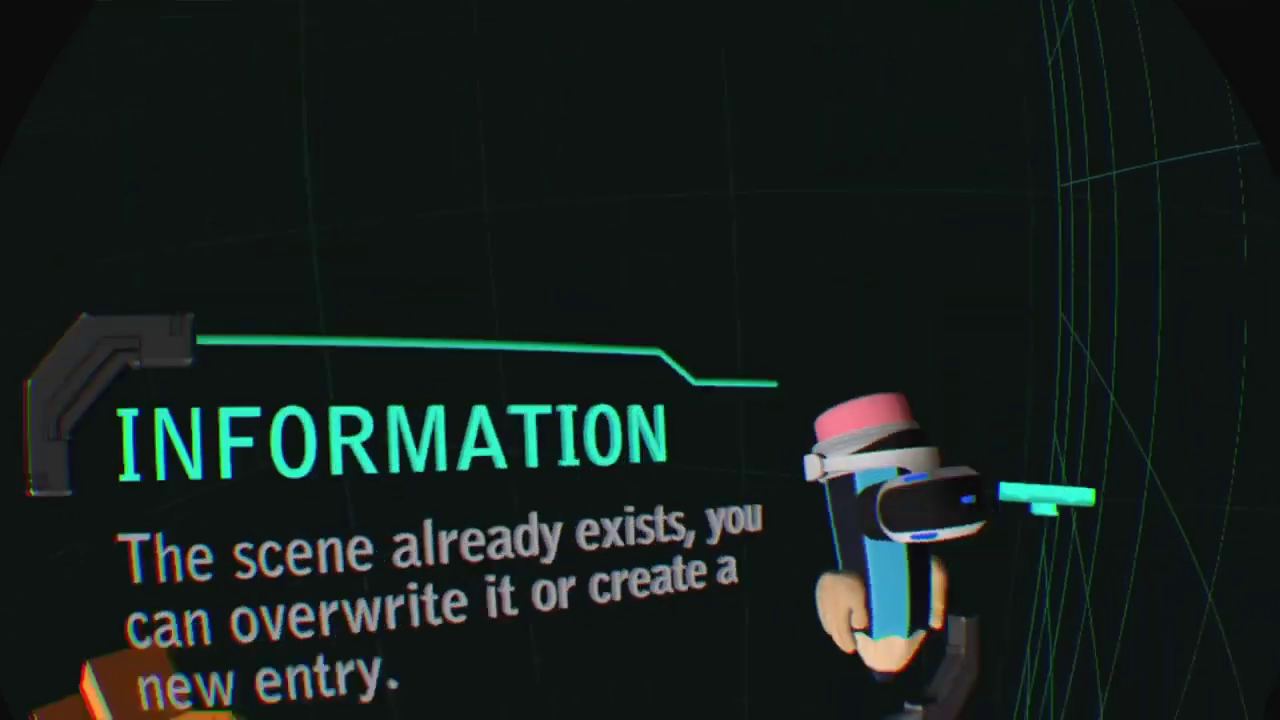
key("Return")
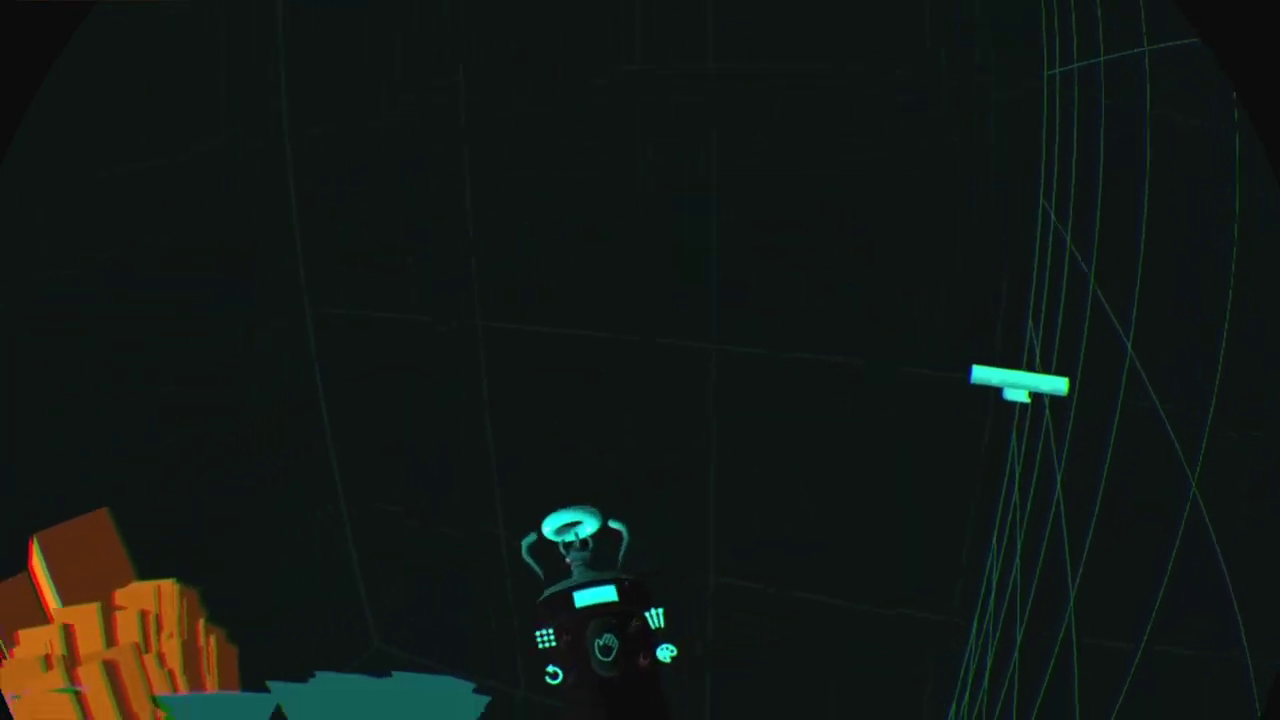
left_click(554, 623)
mouse_move(607, 380)
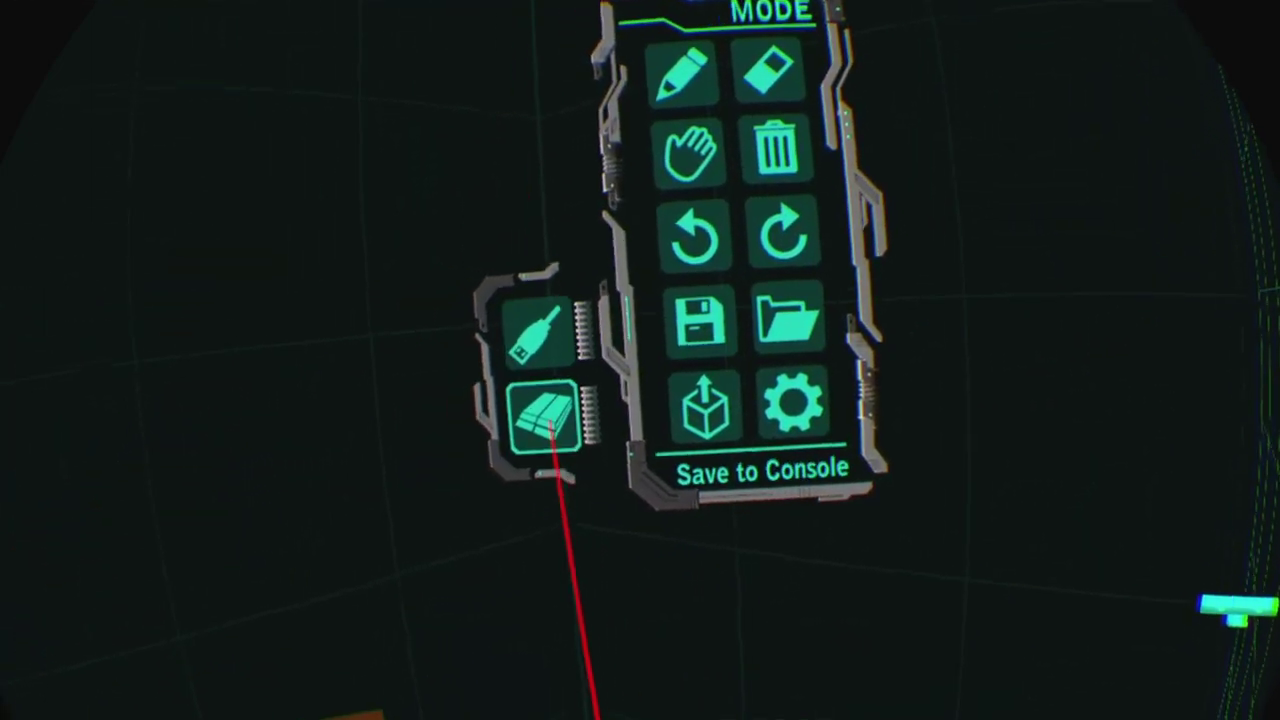
left_click(463, 447)
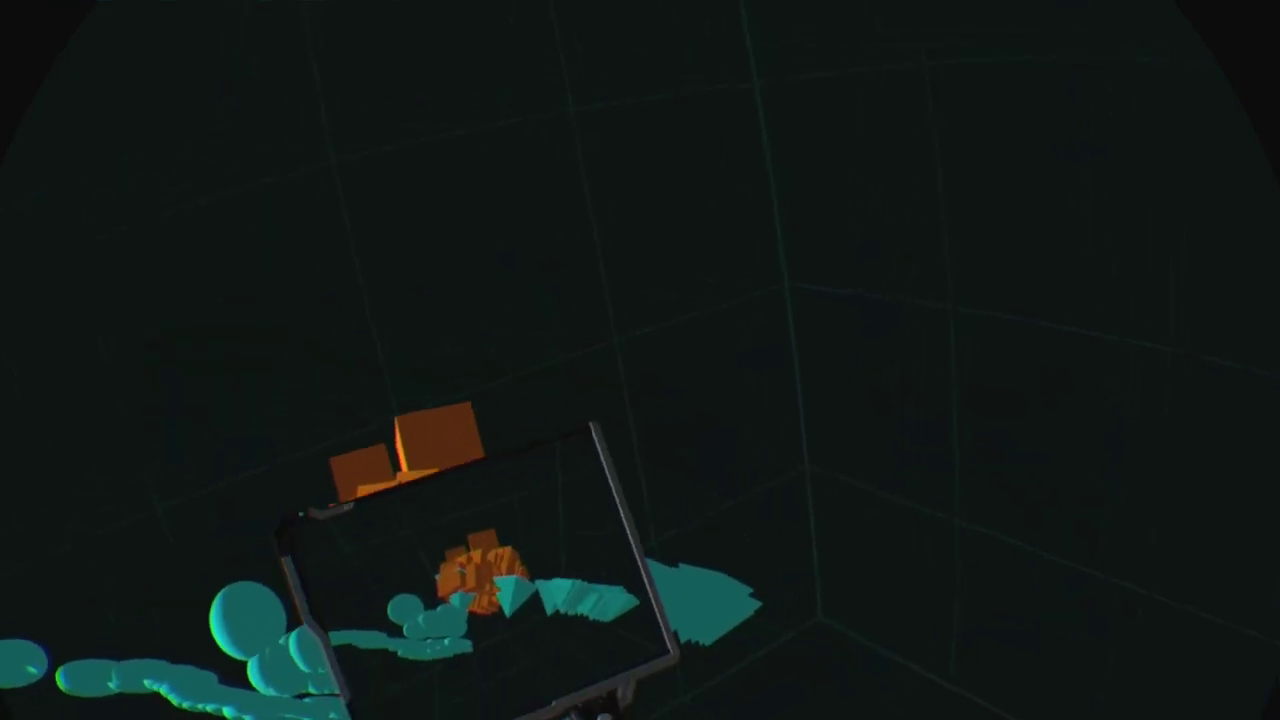
left_click(568, 640)
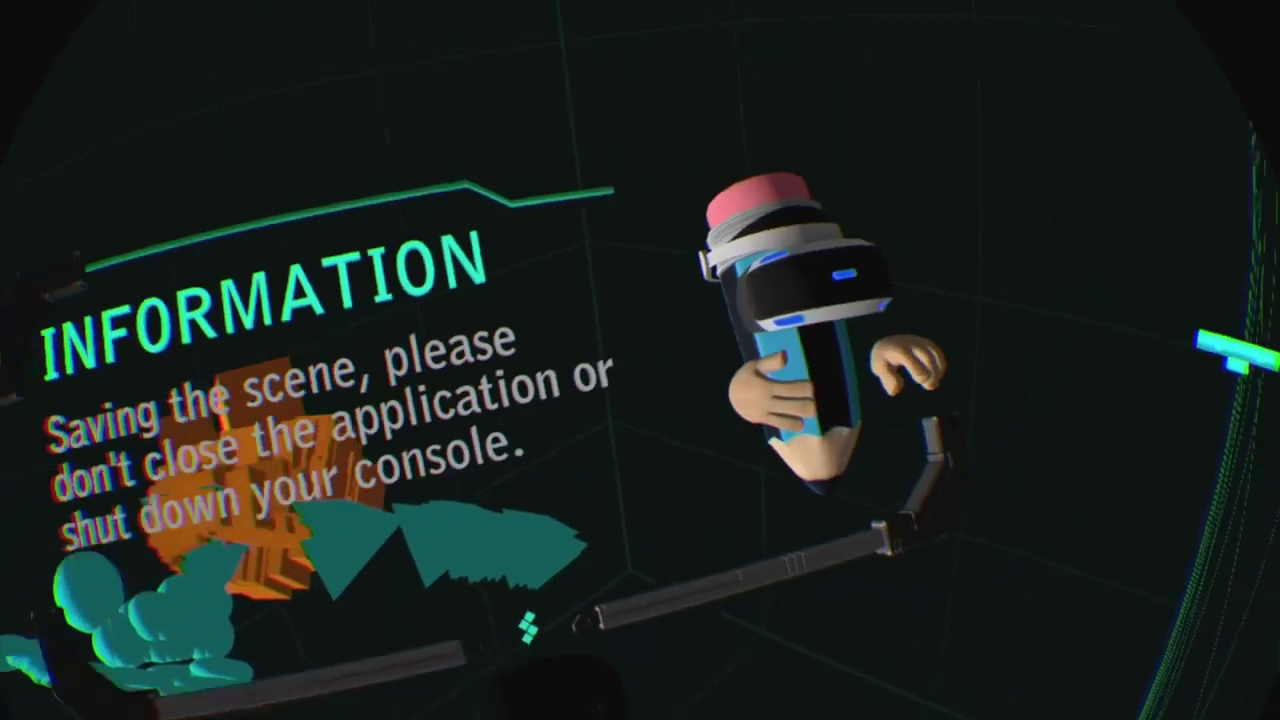
left_click(487, 623)
left_click(506, 666)
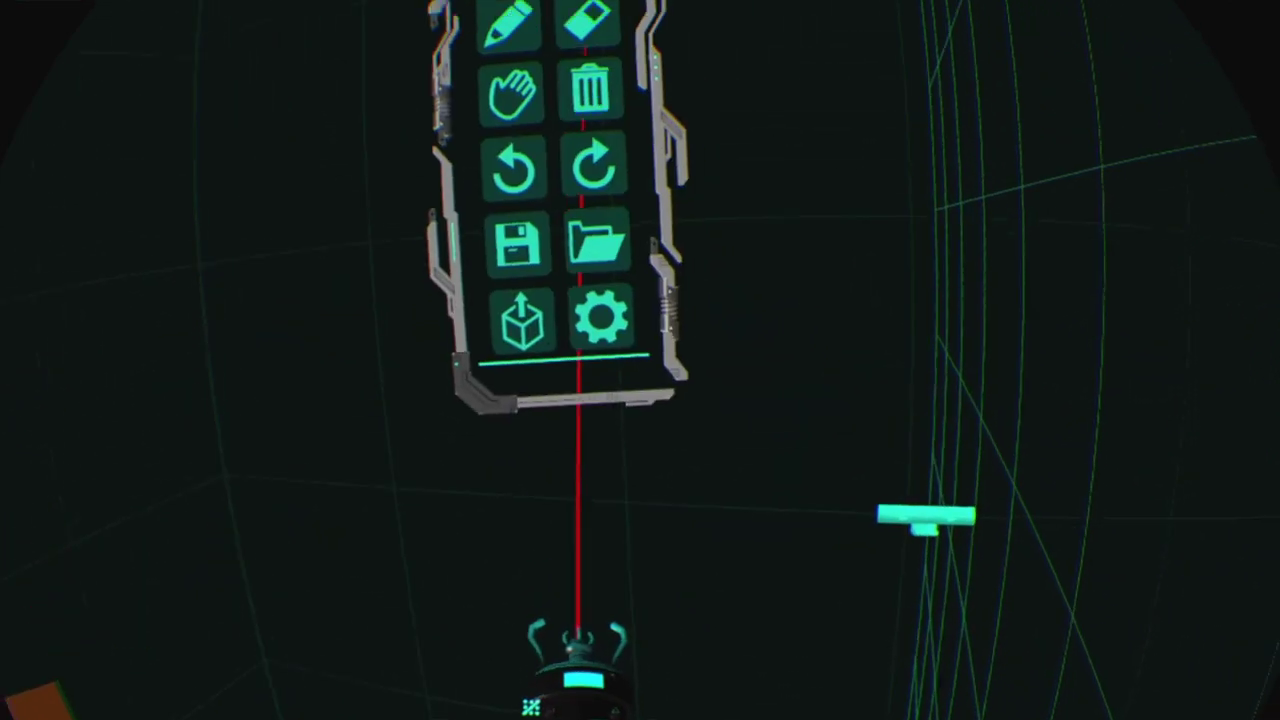
Look through the saved scenes and erase the whole current scene.
mouse_move(553, 365)
left_click(714, 435)
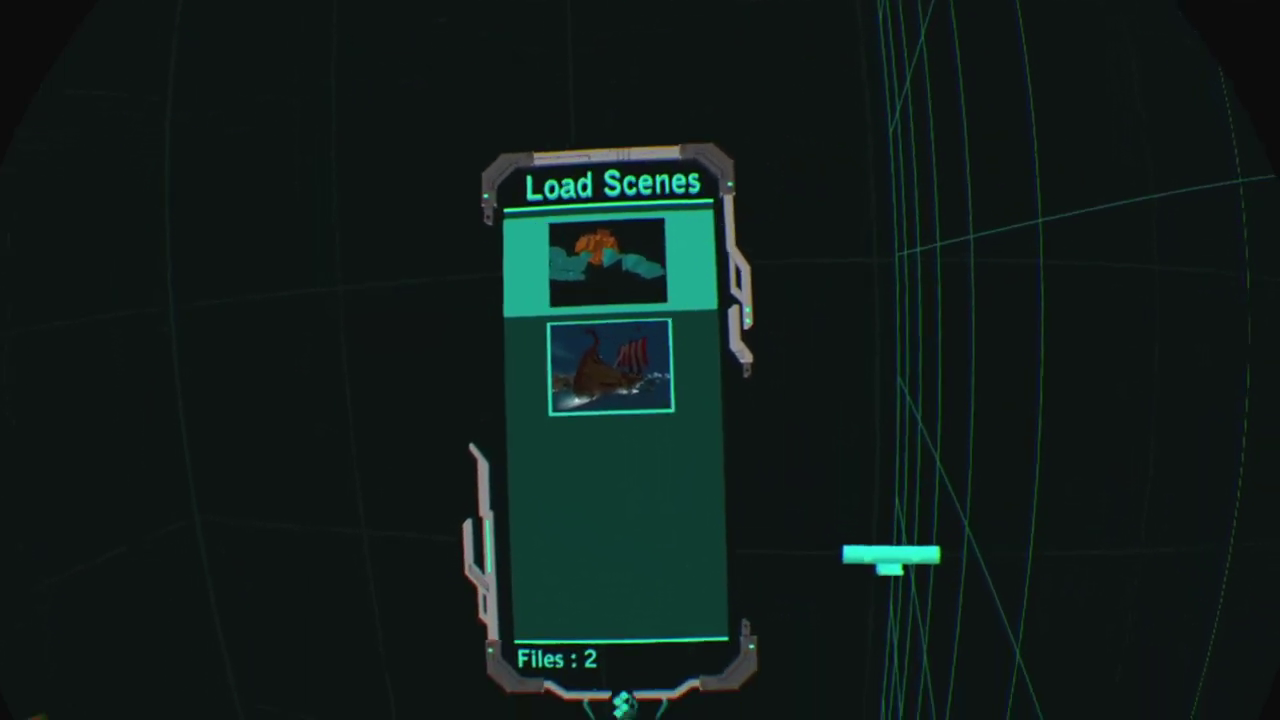
key("Down")
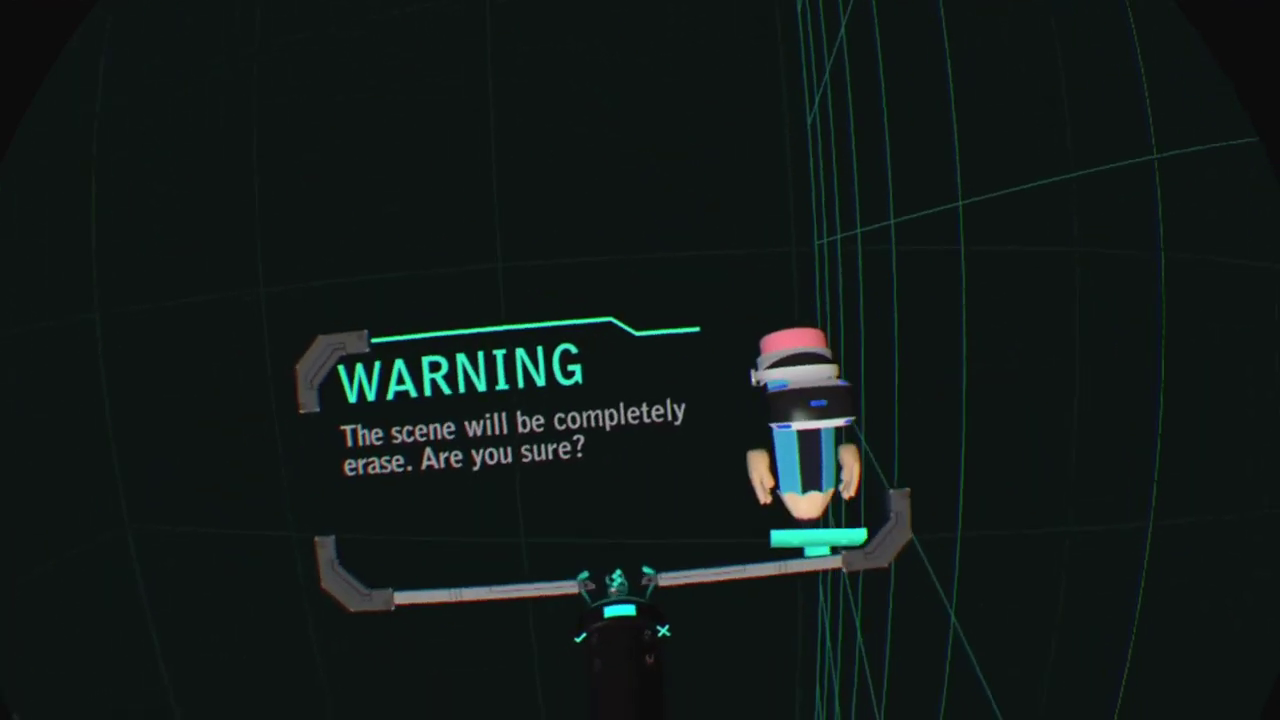
key("Return")
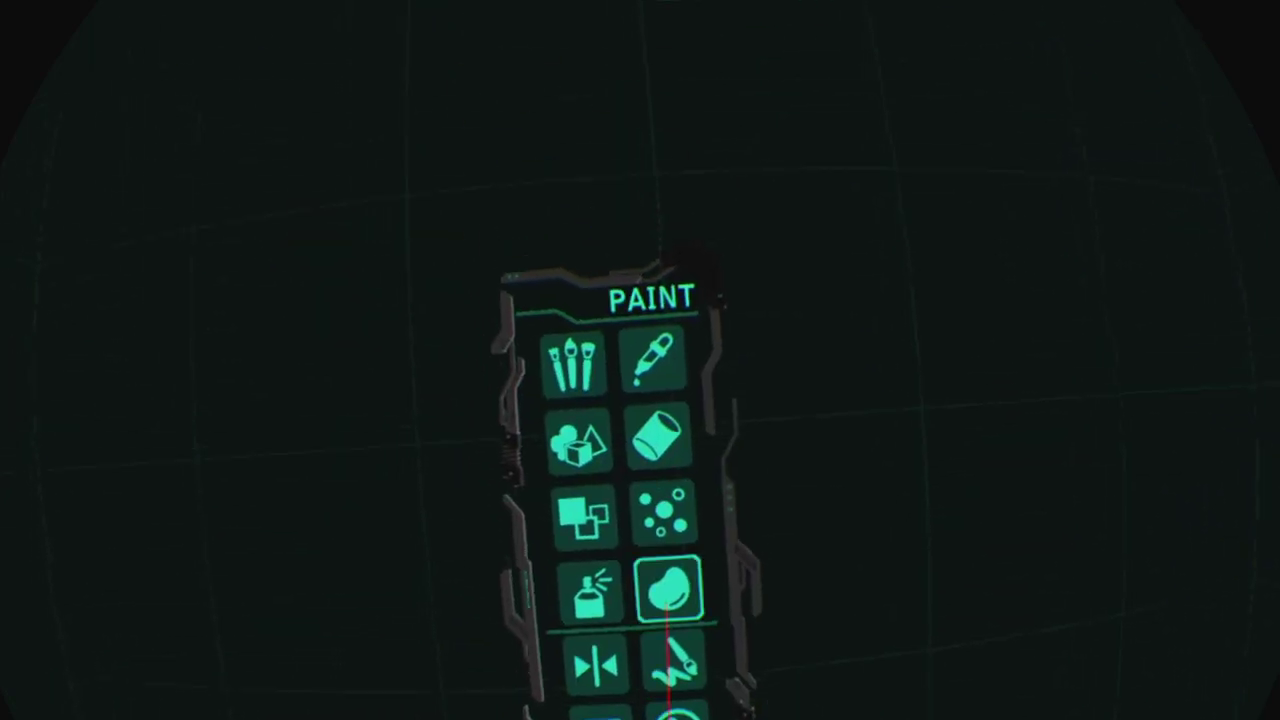
Place a large cyan cone and a cluster of overlapping angular cyan solids in the empty scene.
mouse_move(620, 478)
left_click(589, 376)
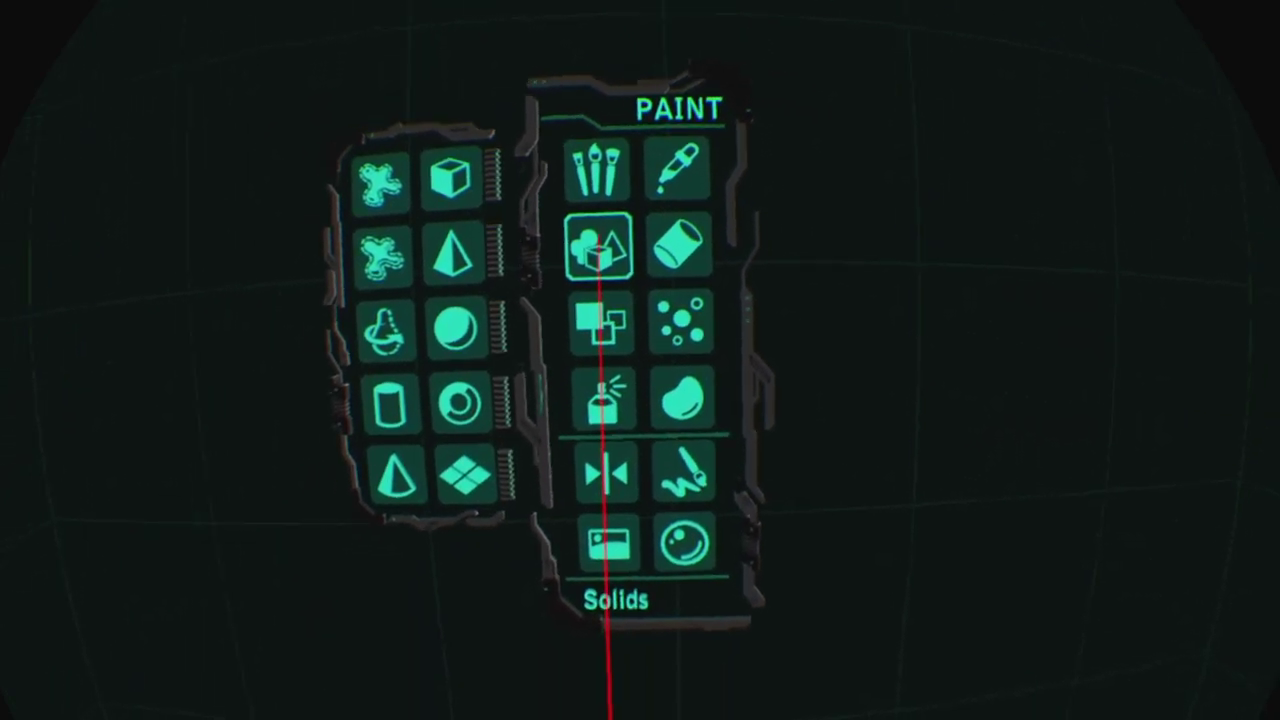
left_click(614, 514)
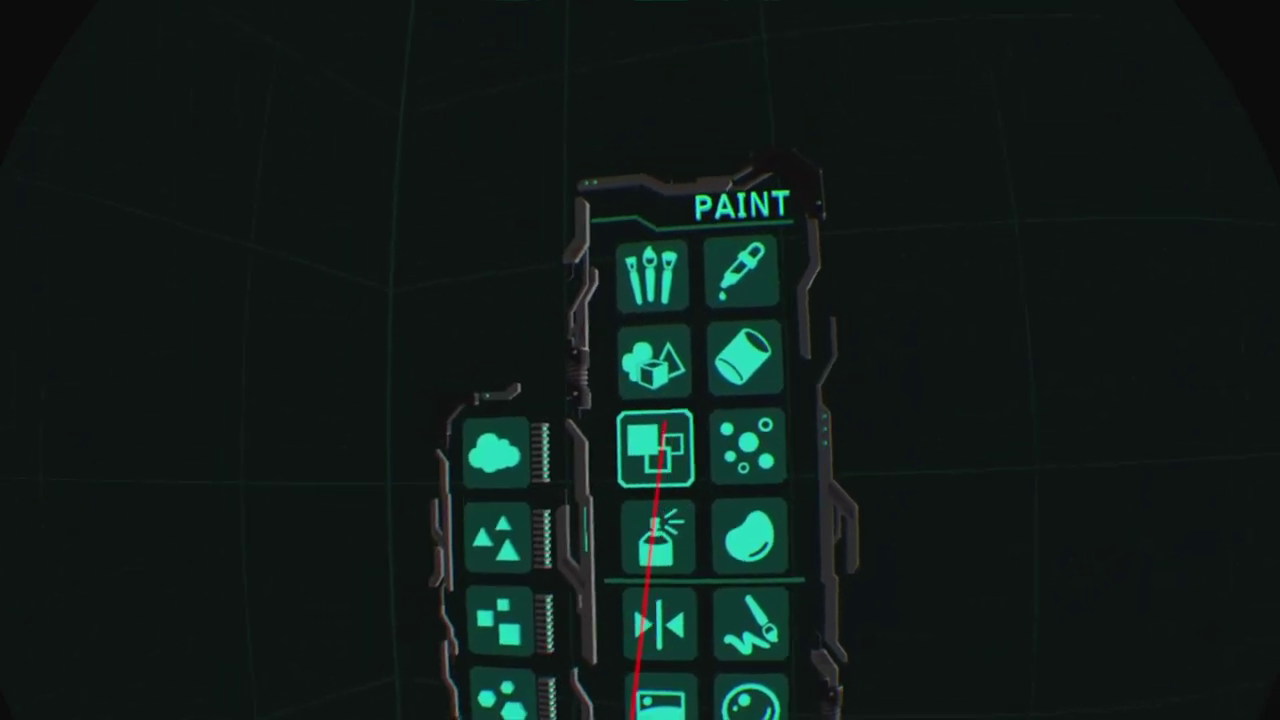
left_click(552, 521)
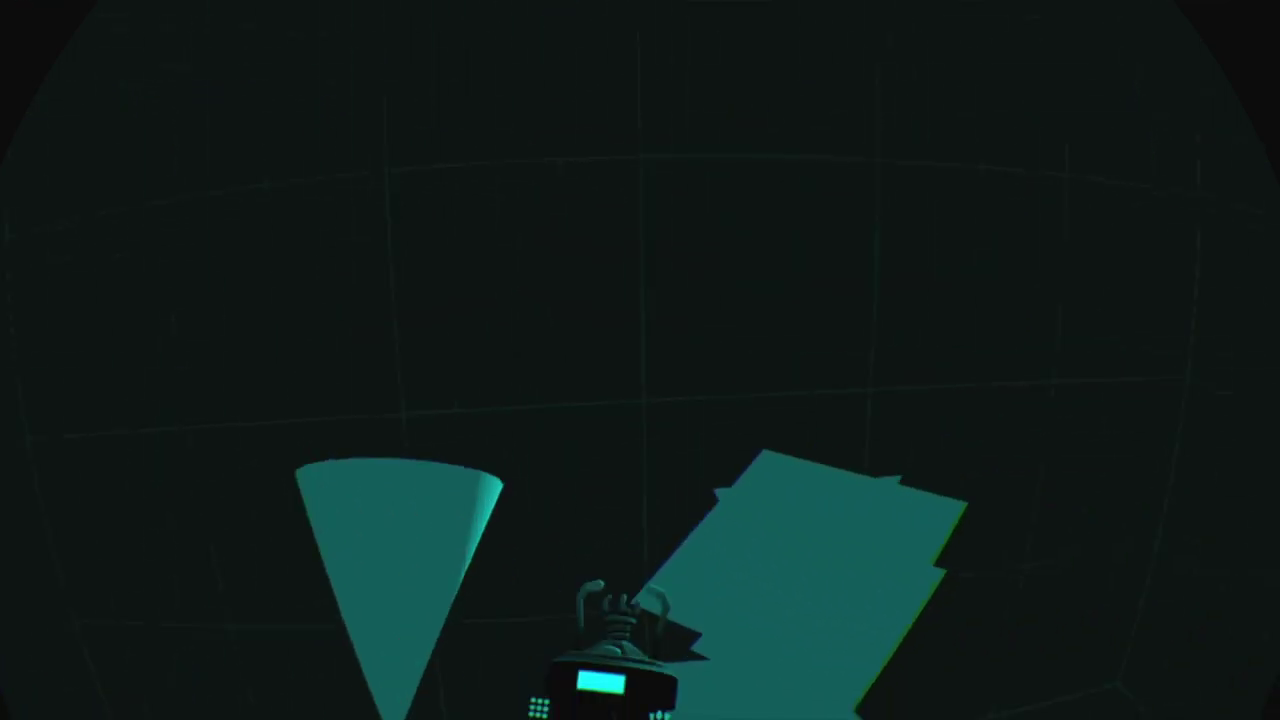
mouse_move(547, 690)
left_mouse_down()
mouse_move(560, 602)
mouse_move(560, 655)
mouse_move(525, 650)
mouse_move(545, 572)
left_mouse_up()
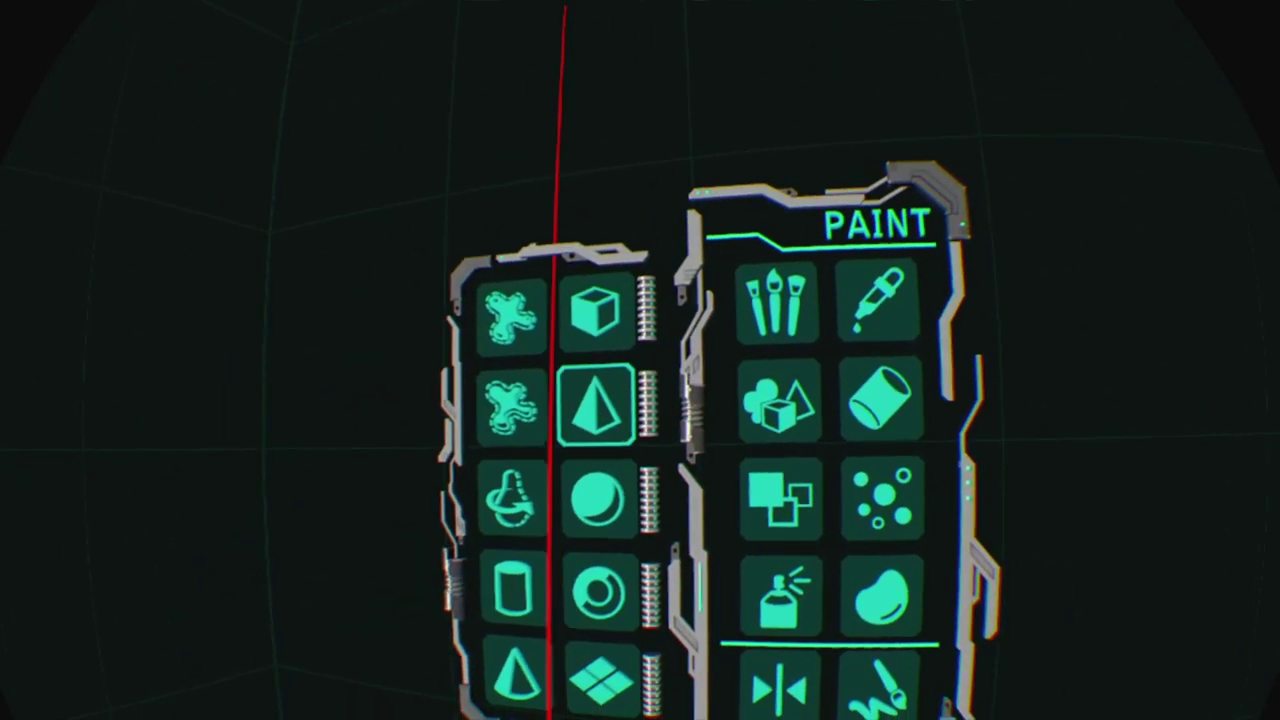
left_click(570, 325)
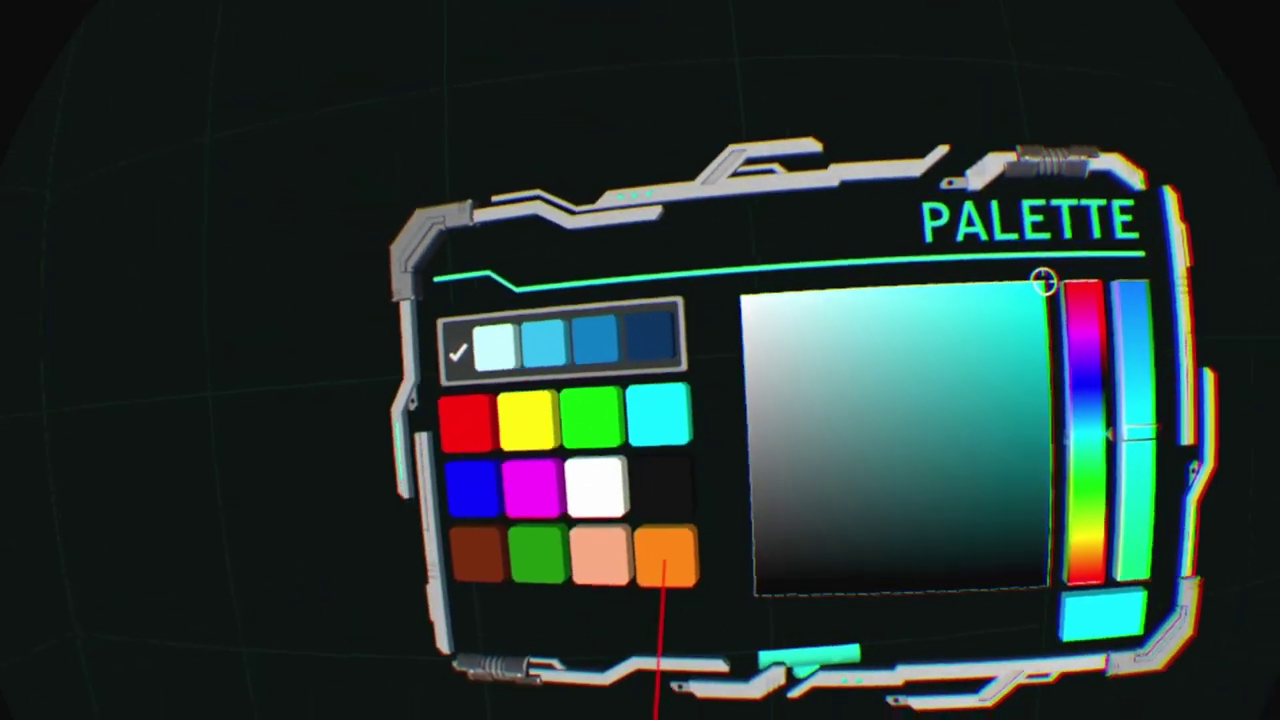
Set the paint colour to orange and draw several freehand strokes in the space near the cyan cone.
left_click(663, 560)
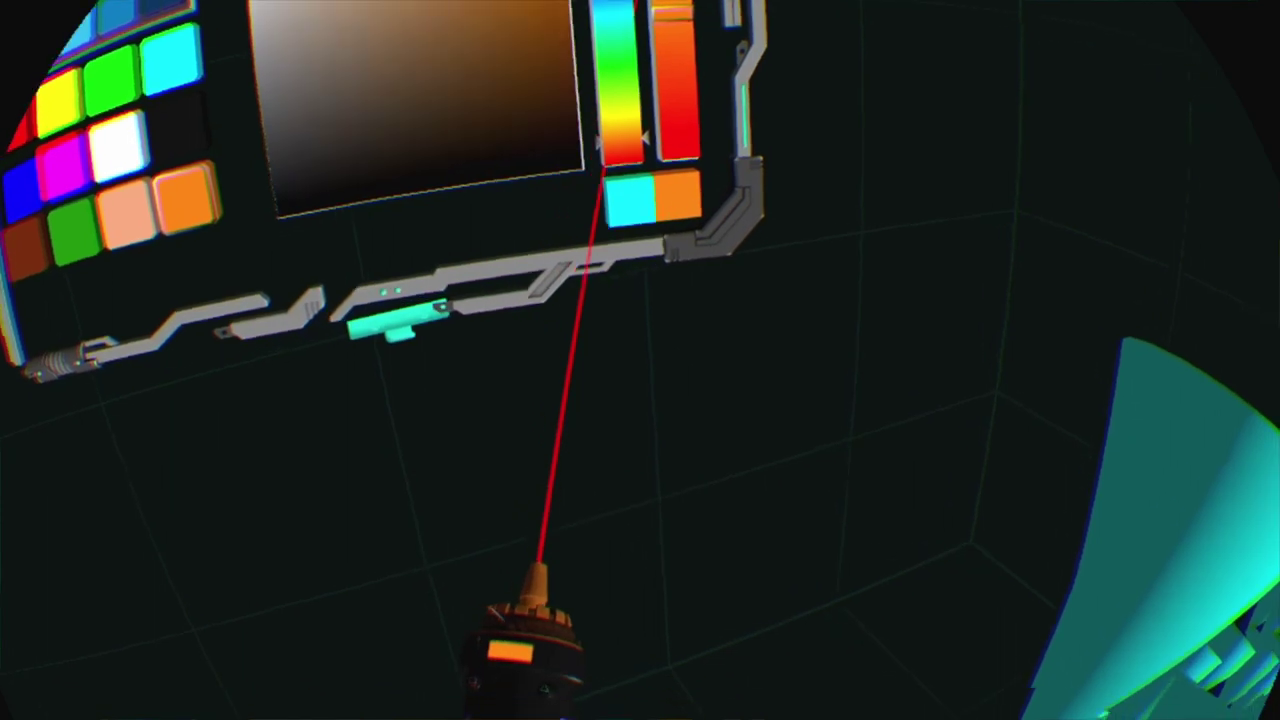
mouse_move(530, 534)
left_mouse_down()
mouse_move(608, 596)
mouse_move(560, 680)
left_mouse_up()
left_click_drag(600, 635, 706, 397)
left_click_drag(772, 374, 655, 665)
left_click_drag(820, 335, 625, 690)
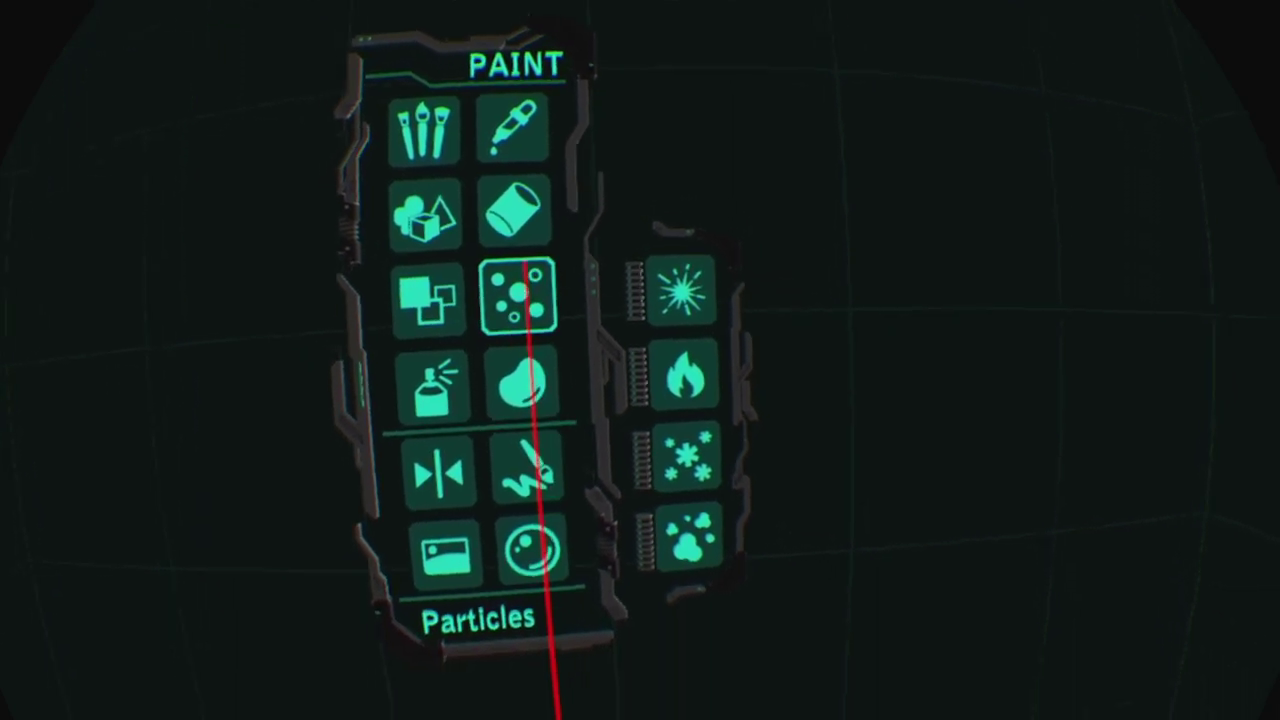
Scatter a dense cloud of orange Hexagon shapes across the scene.
mouse_move(522, 452)
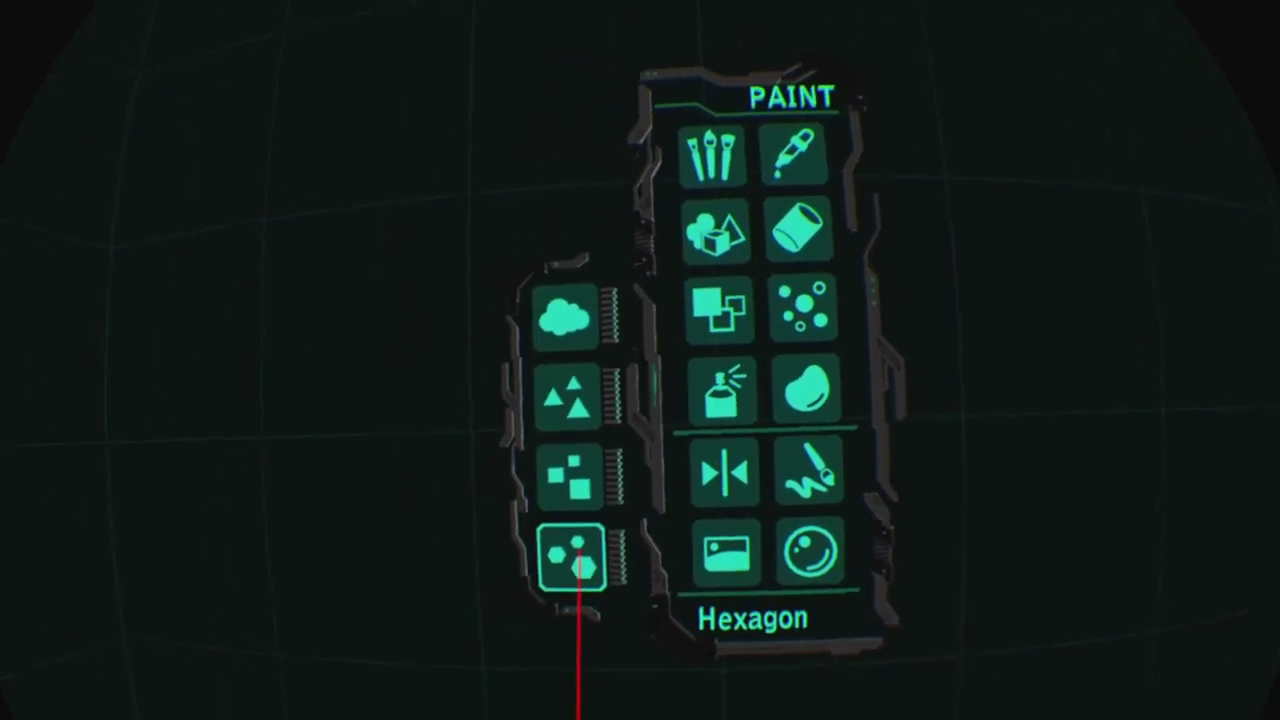
left_click(577, 563)
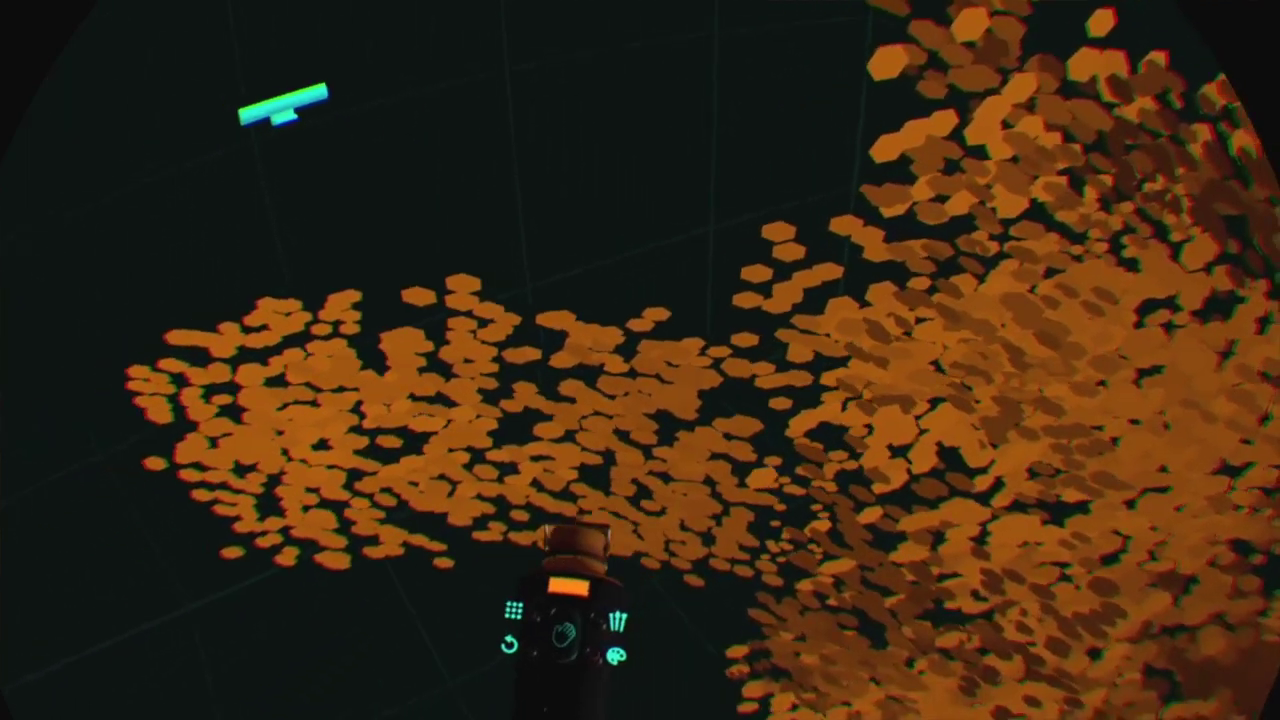
Set the paint colour to cyan and switch to the rounded brush.
left_click(614, 652)
left_click(631, 491)
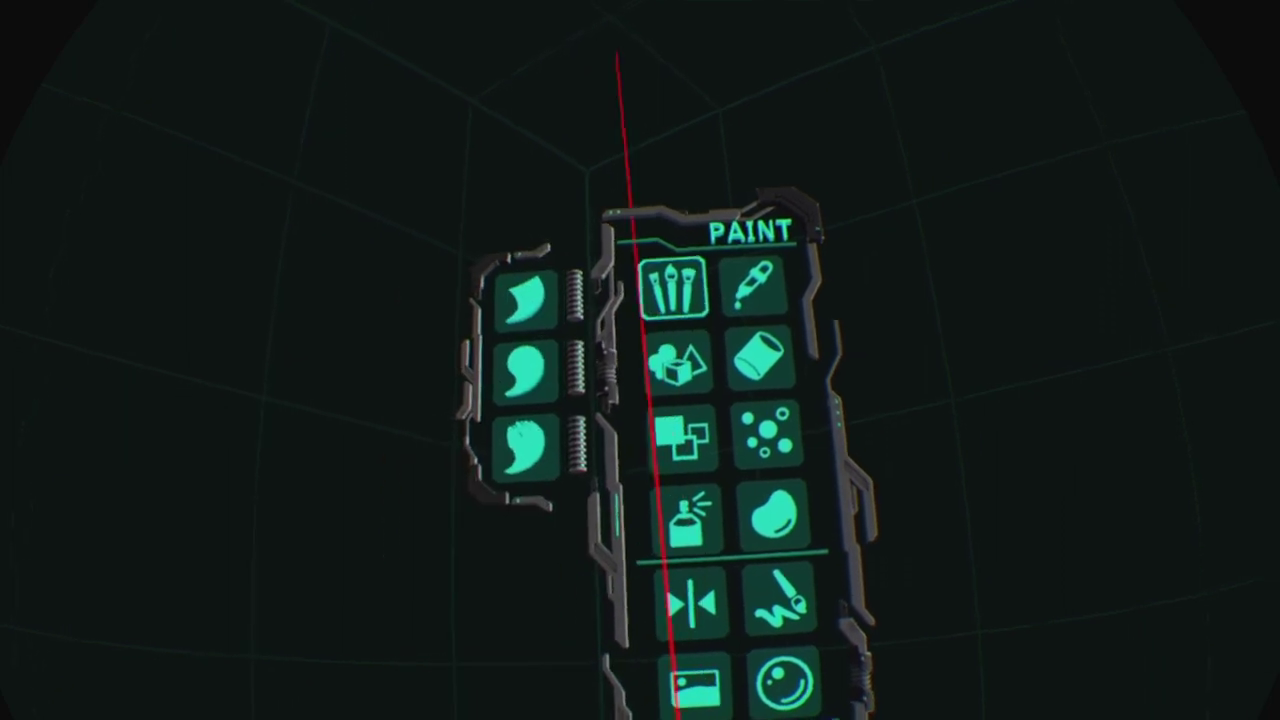
left_click(554, 370)
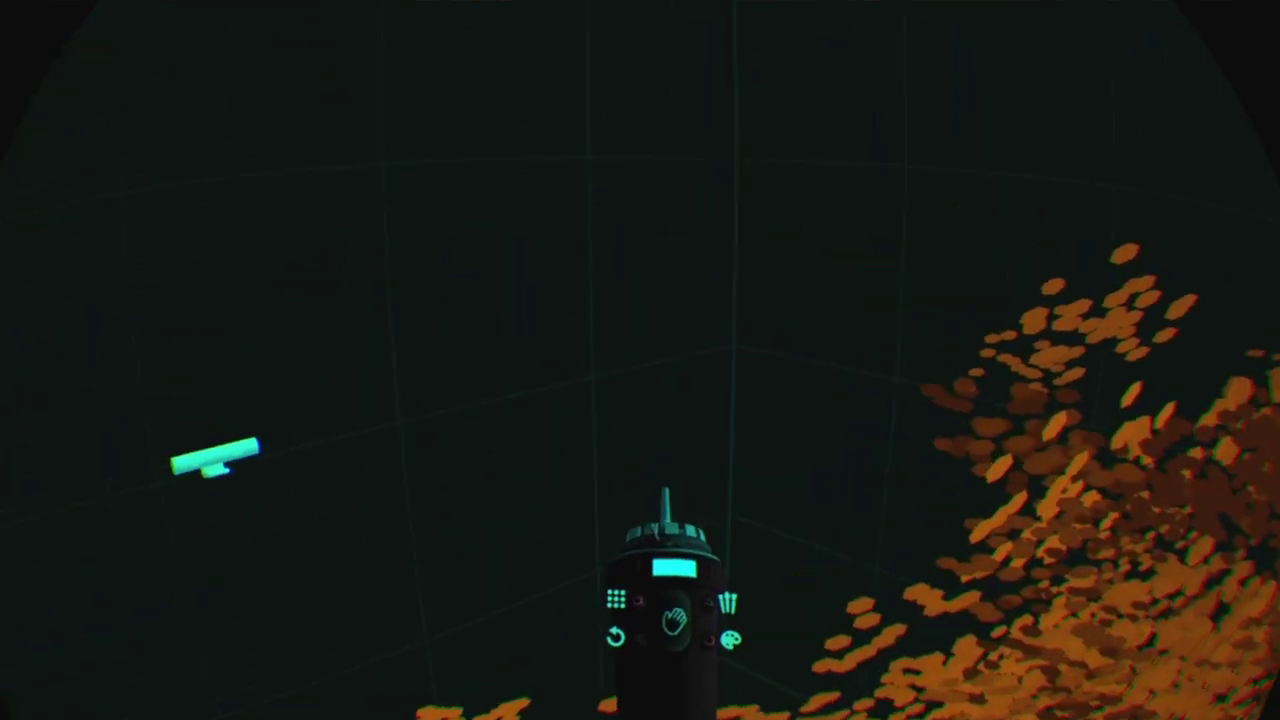
Open the list of saved scenes on the console and close it without loading any scene.
mouse_move(584, 447)
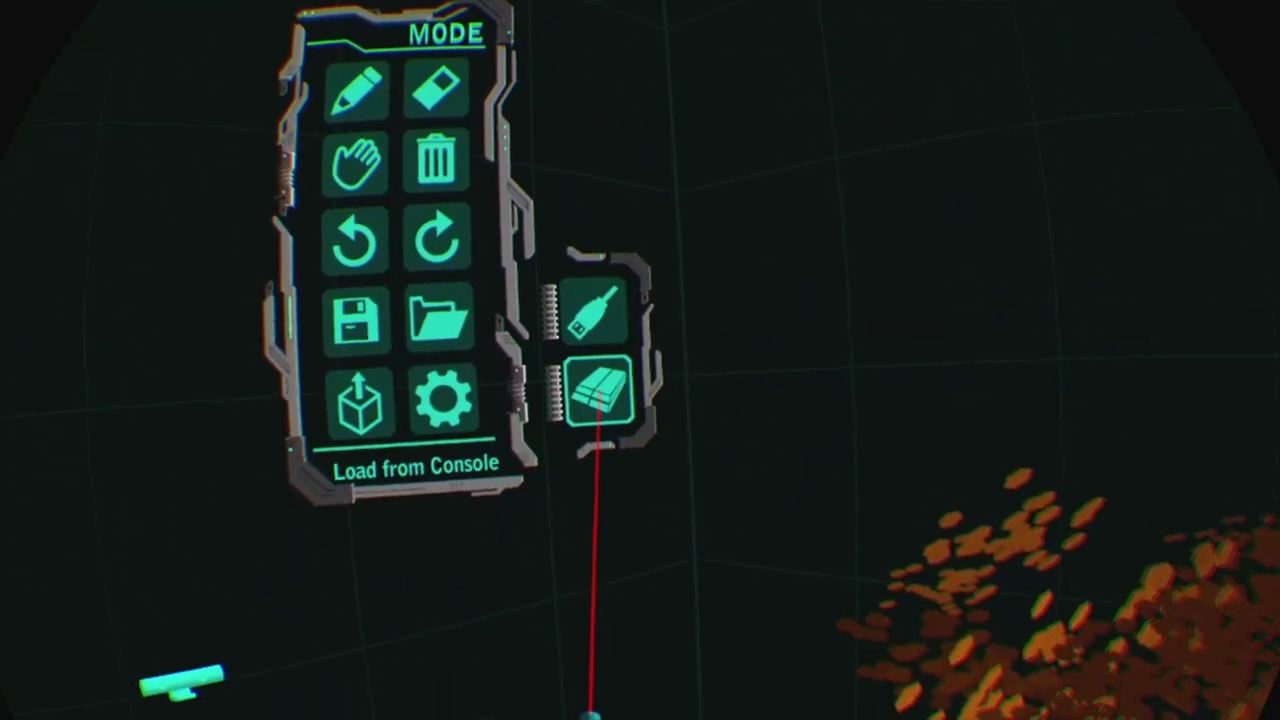
left_click(632, 409)
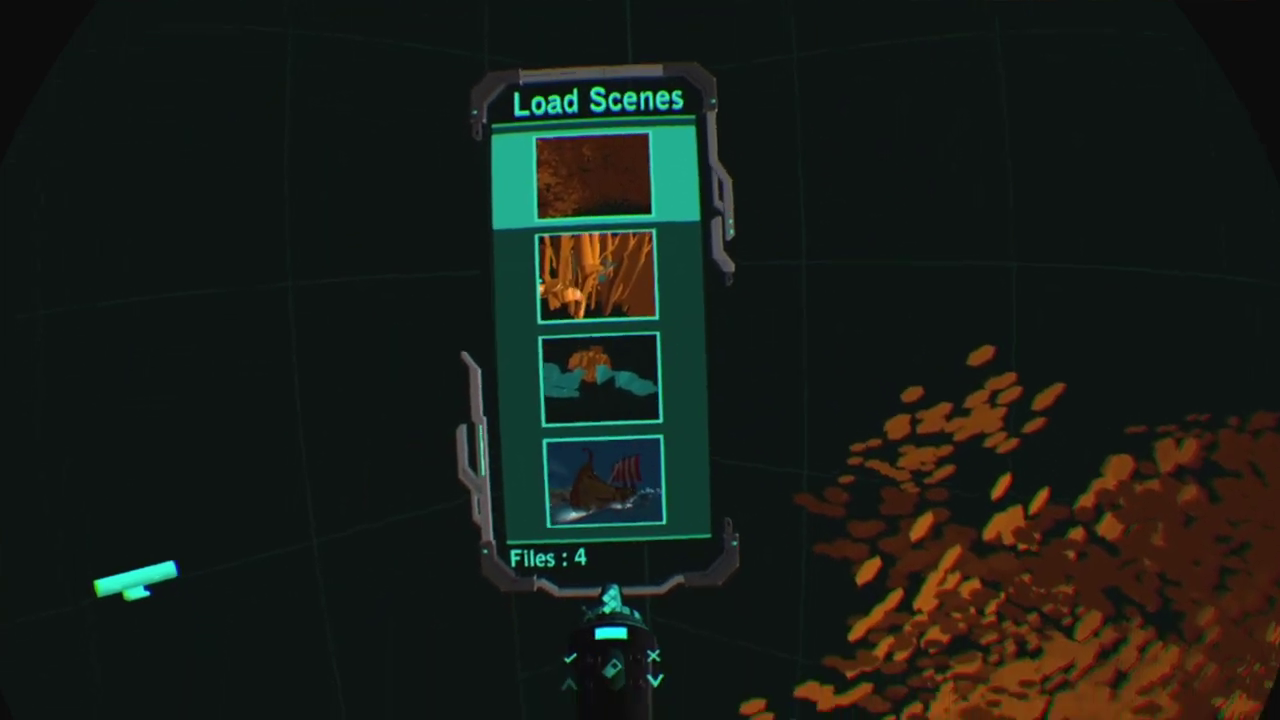
key("Escape")
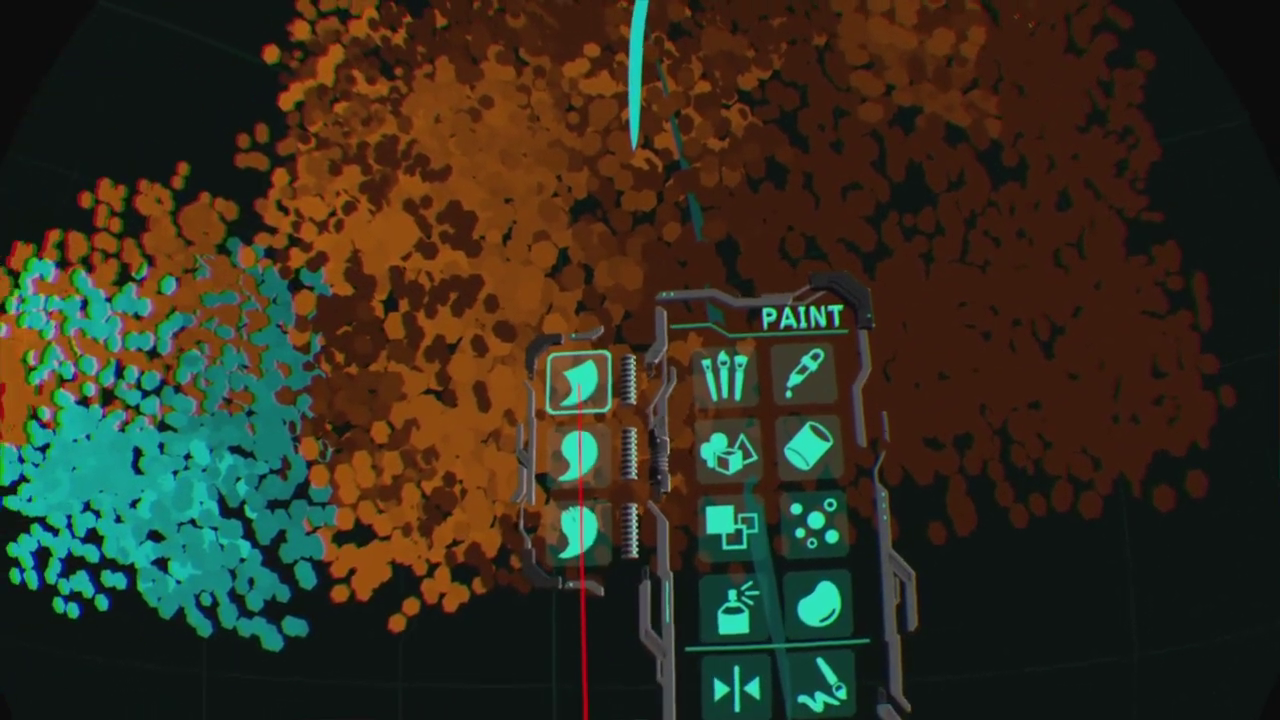
Set the paint colour to orange and draw broad curved ribbon strokes among the cyan ribbons.
left_click(580, 383)
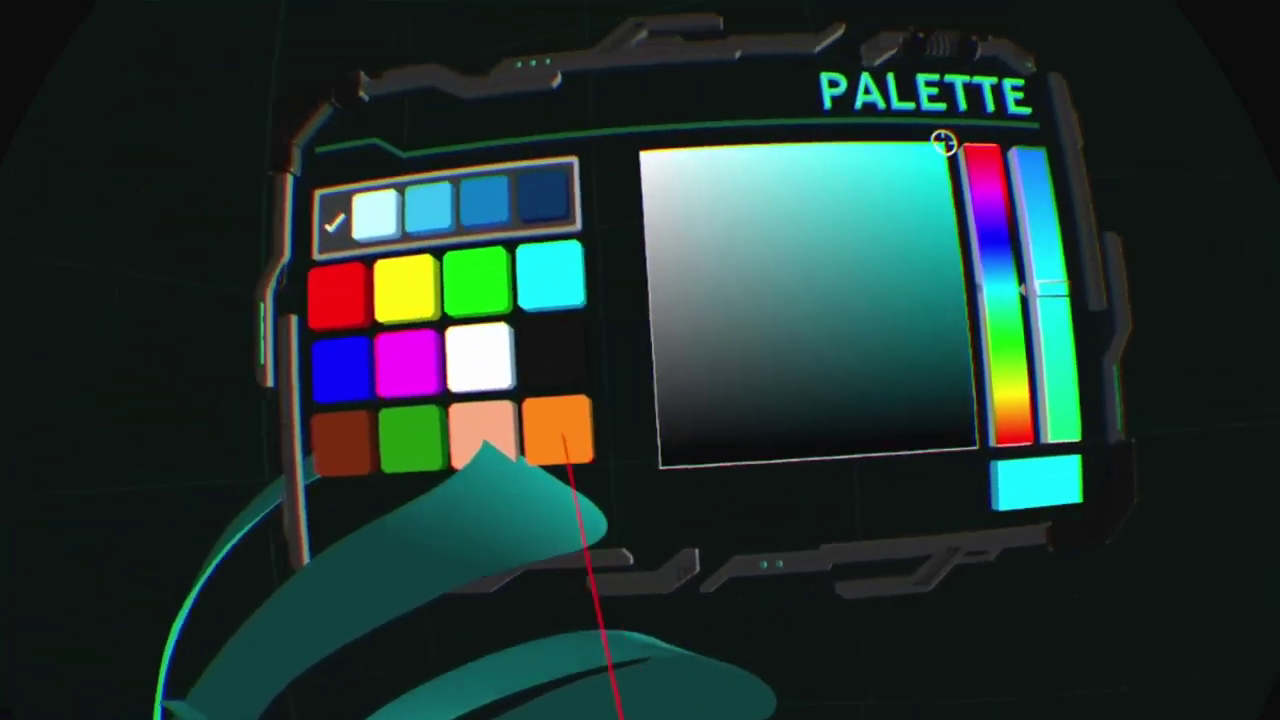
left_click(585, 441)
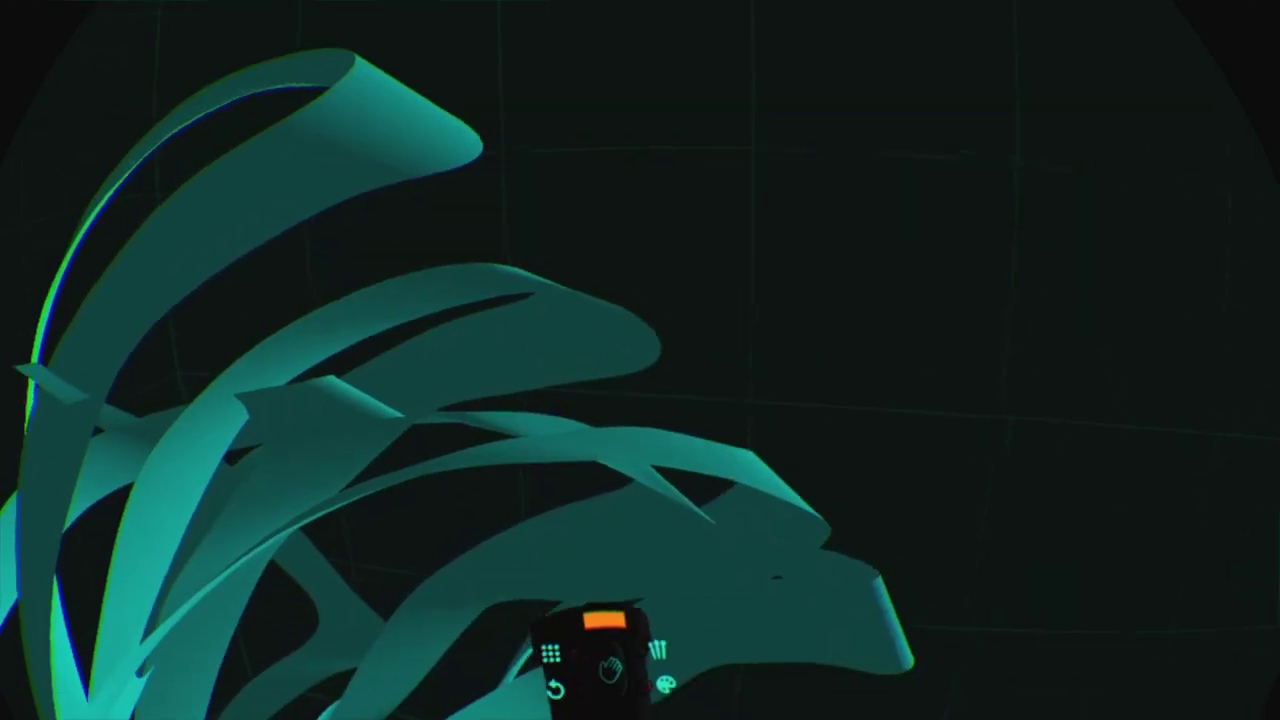
mouse_move(605, 640)
left_mouse_down()
mouse_move(794, 515)
mouse_move(457, 529)
mouse_move(492, 575)
mouse_move(794, 200)
mouse_move(951, 343)
left_mouse_up()
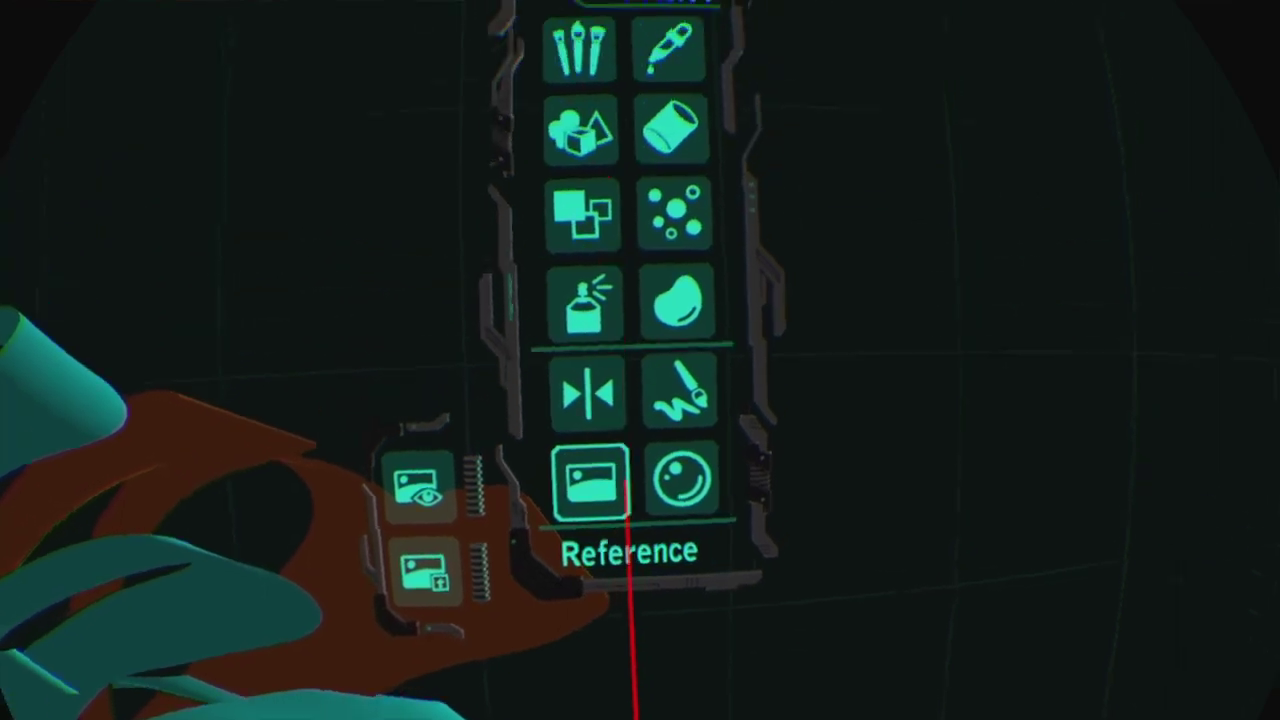
Review the Reference options in the paint tools and open the colour palette.
left_click(562, 458)
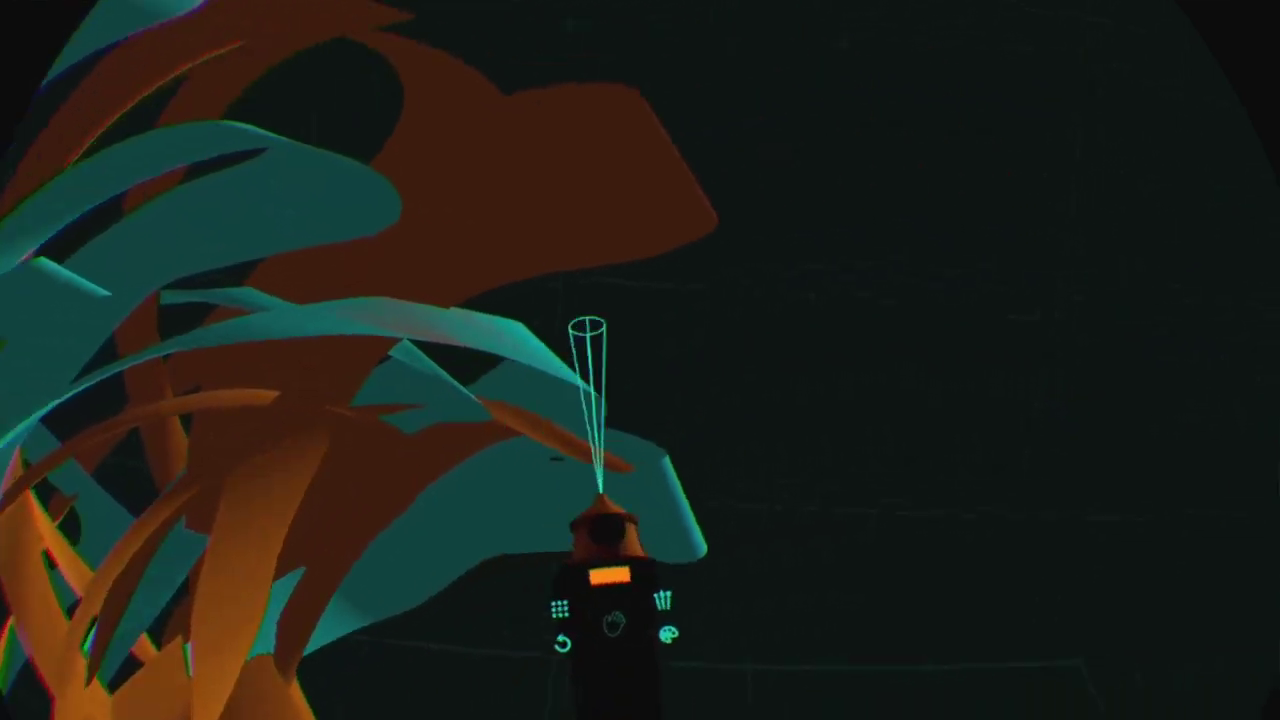
left_click(669, 634)
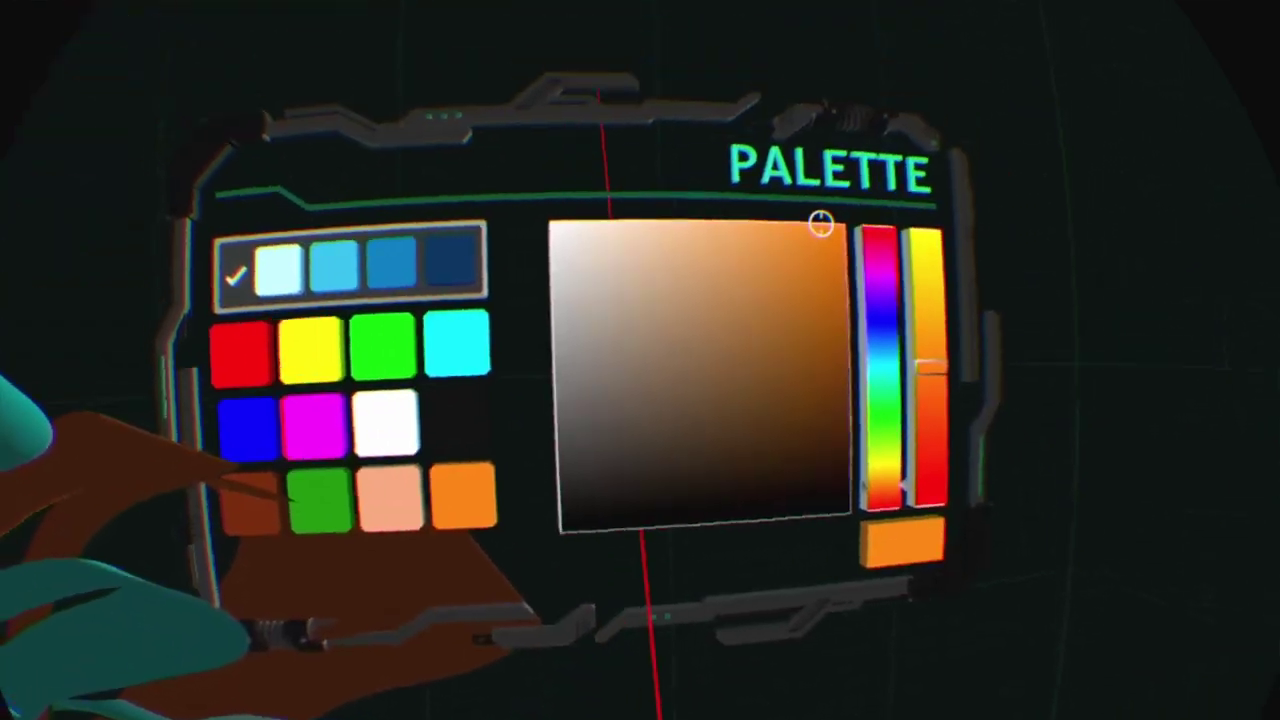
left_click(597, 458)
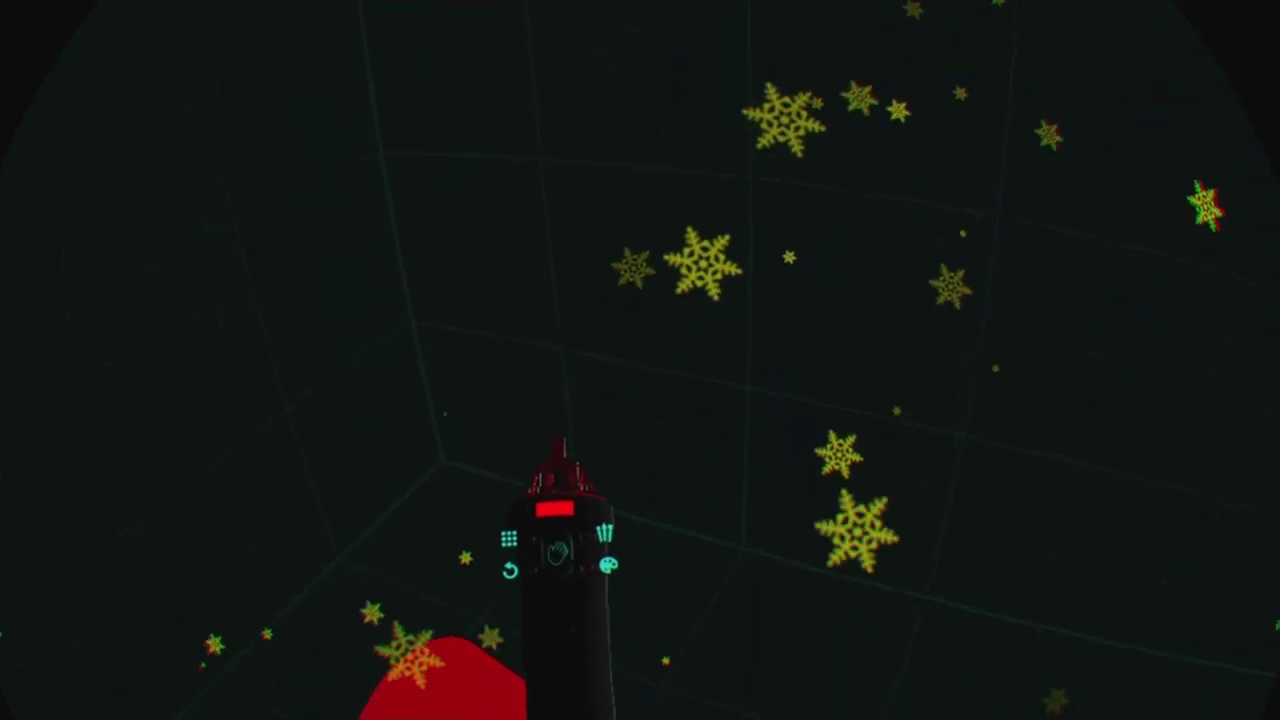
Paint a cluster of glowing red particles in the open space of the scene.
left_click(588, 452)
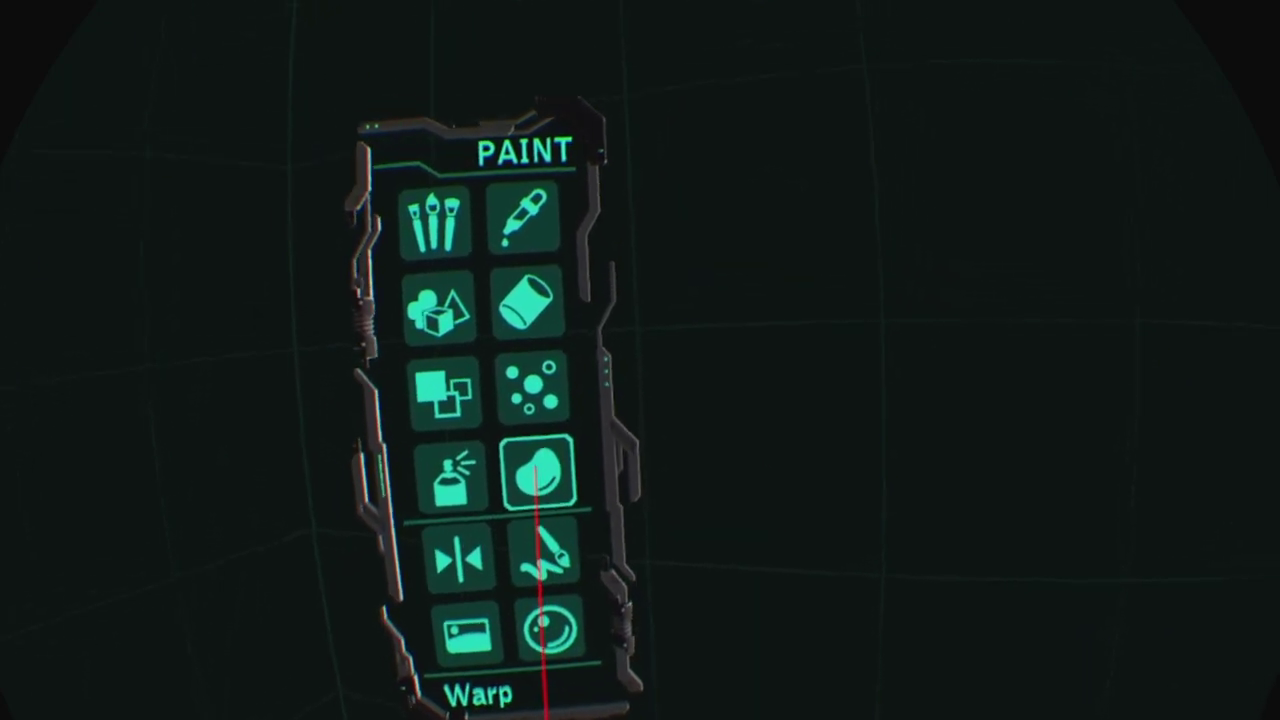
mouse_move(575, 376)
left_click(608, 418)
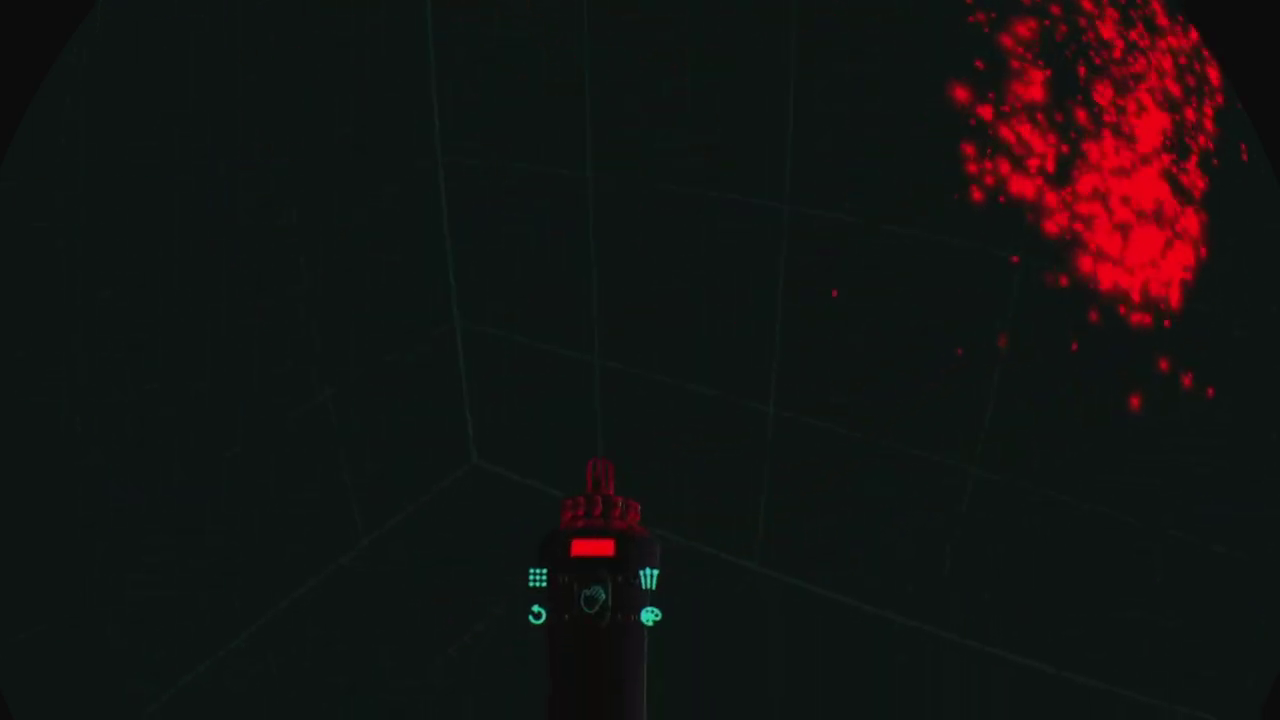
Look through the Stroke Mode and Reference options and select the Sparkles effect.
mouse_move(550, 556)
left_click(597, 466)
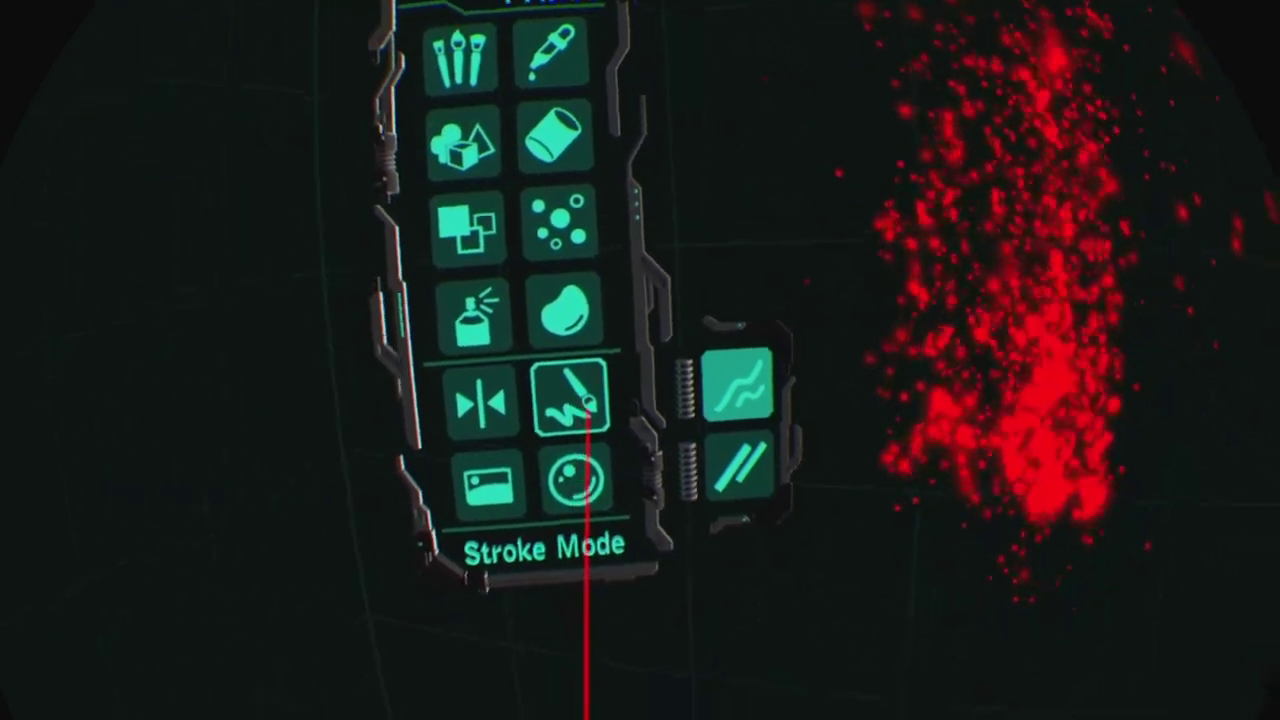
left_click(604, 550)
left_click(597, 466)
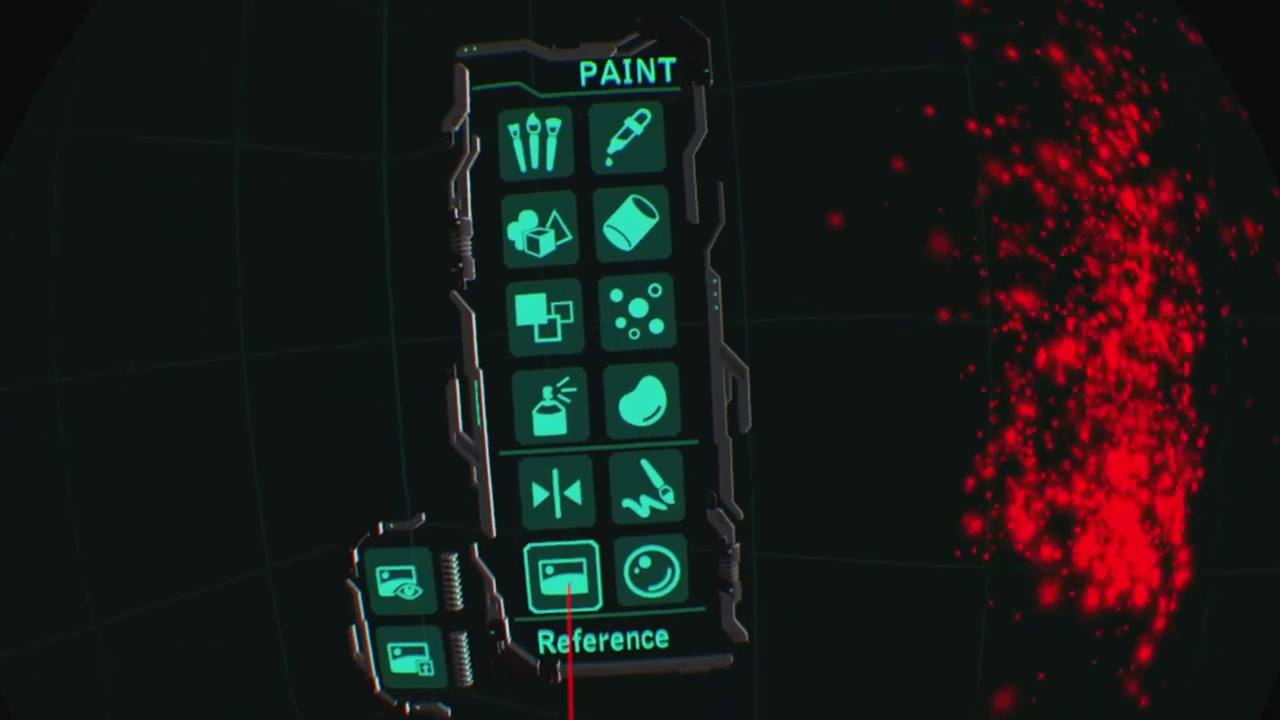
mouse_move(602, 474)
left_click(675, 458)
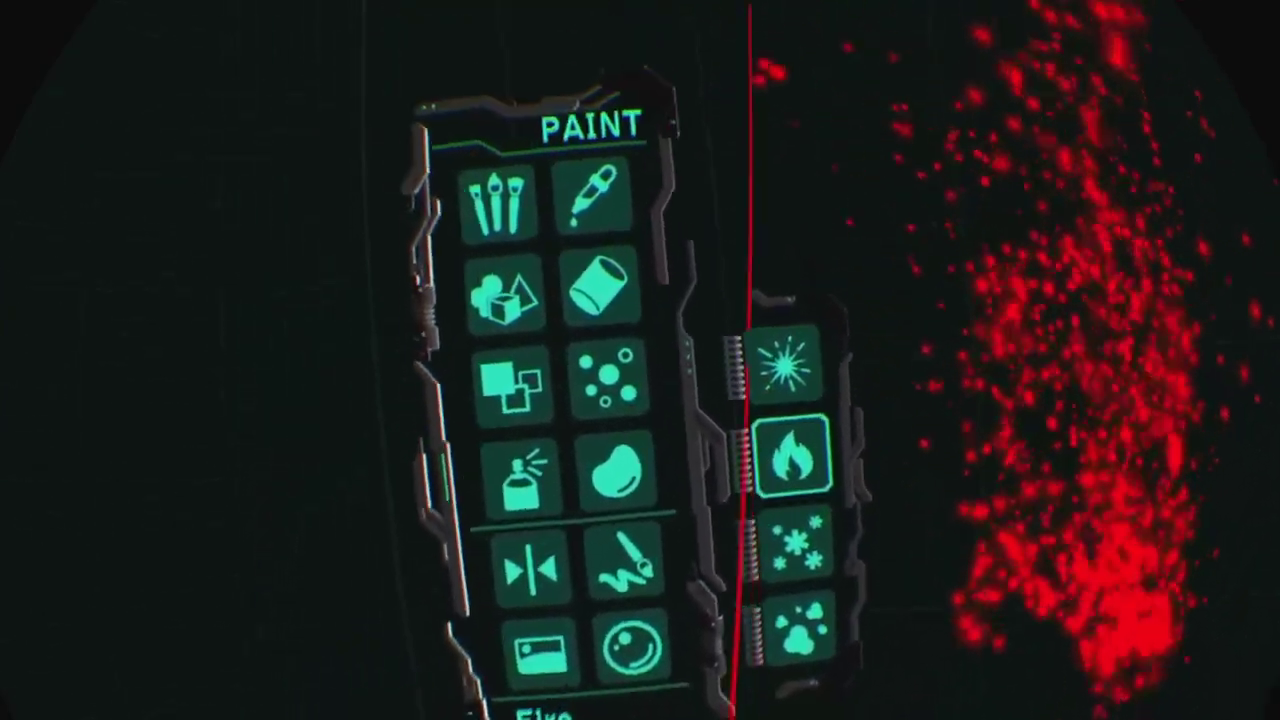
left_click(531, 430)
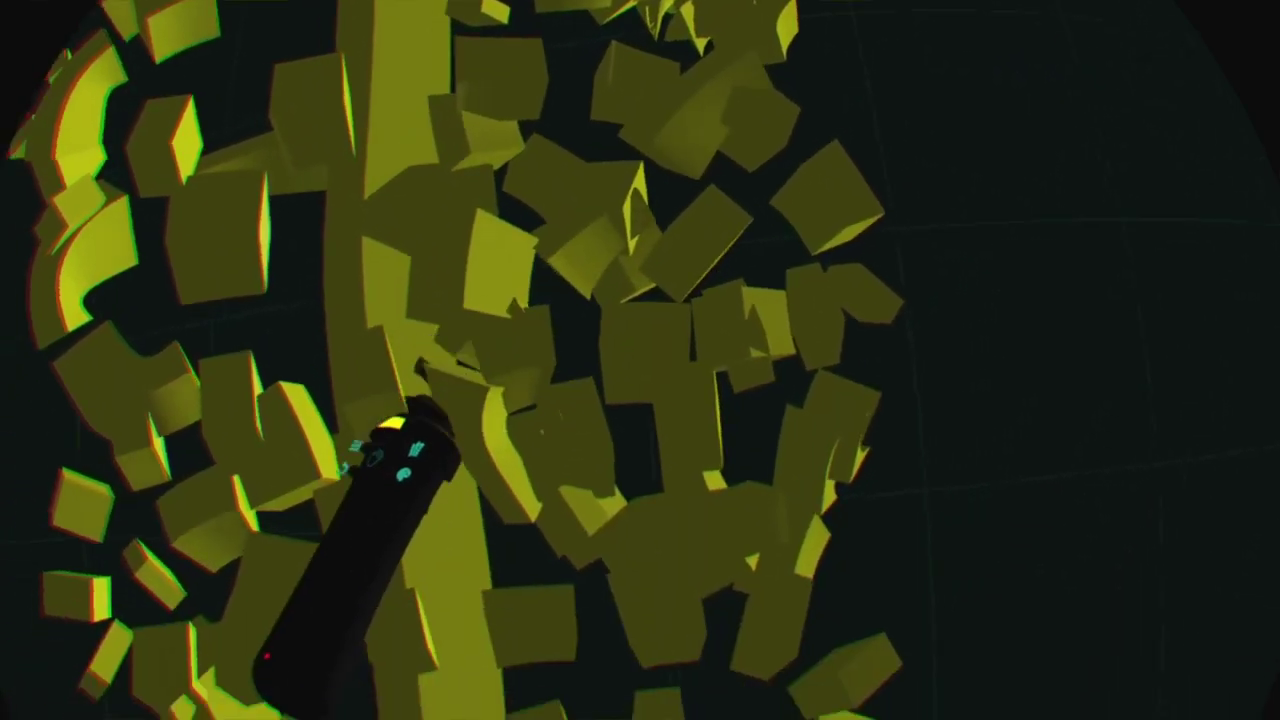
Select the hexagon shapes of the Multiple tool for scattering in the empty scene.
mouse_move(583, 410)
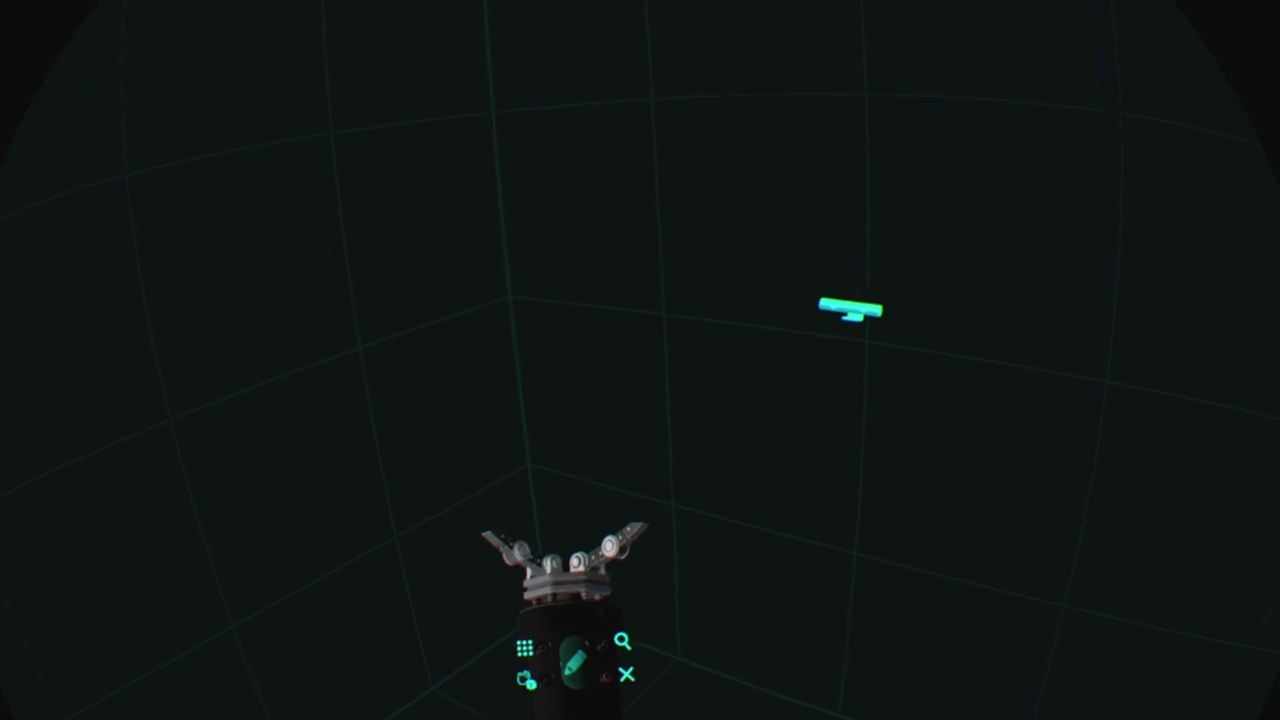
mouse_move(705, 432)
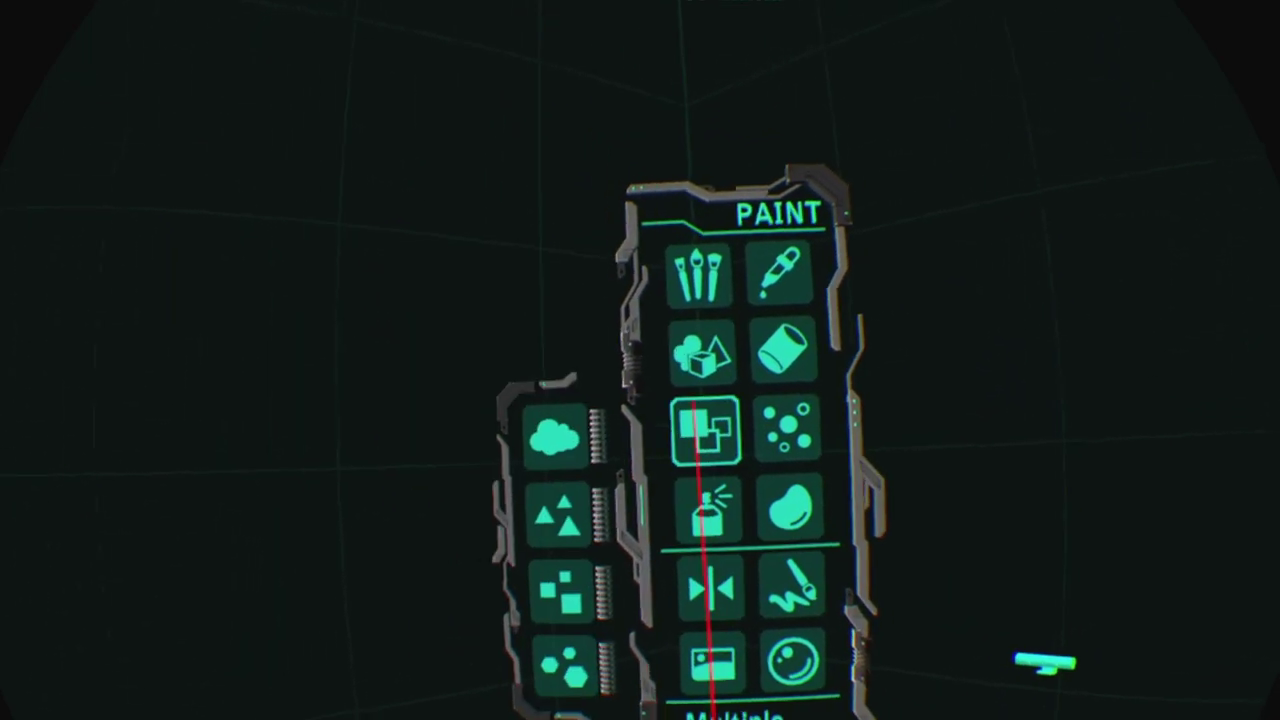
left_click(562, 640)
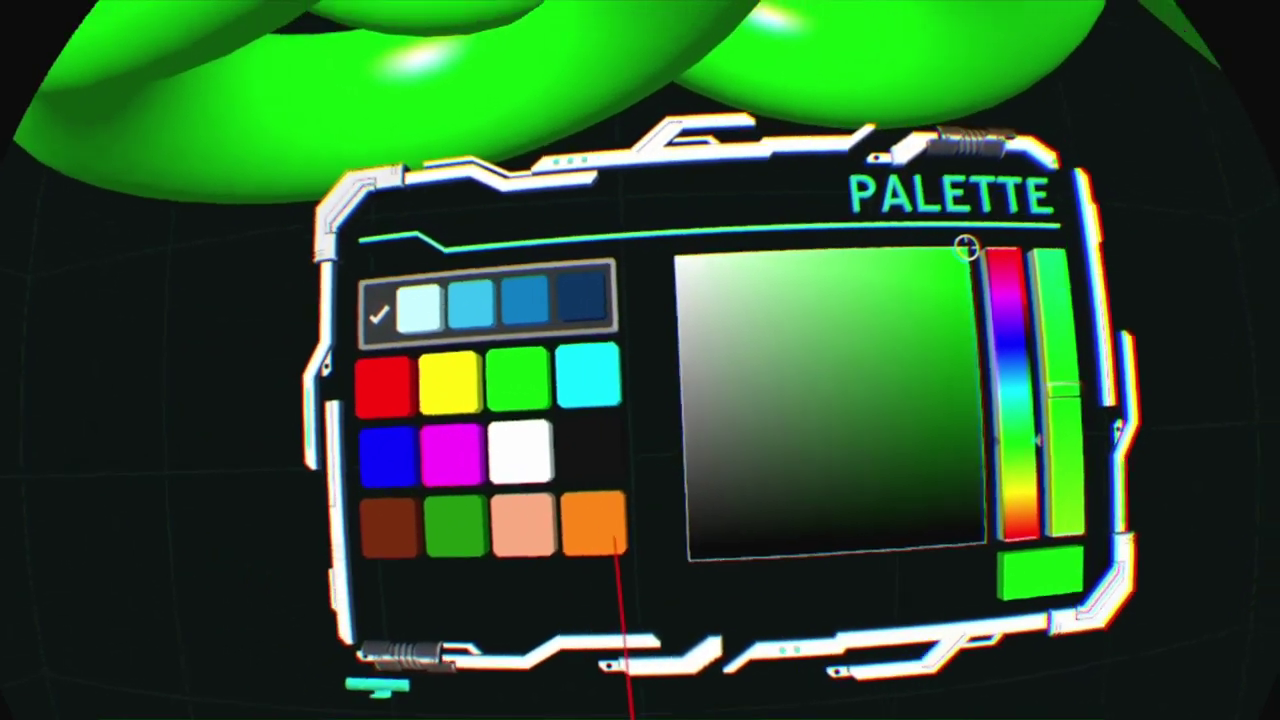
Set the paint colour to orange and draw several thin curved strokes around the glossy green tubes.
left_click(472, 460)
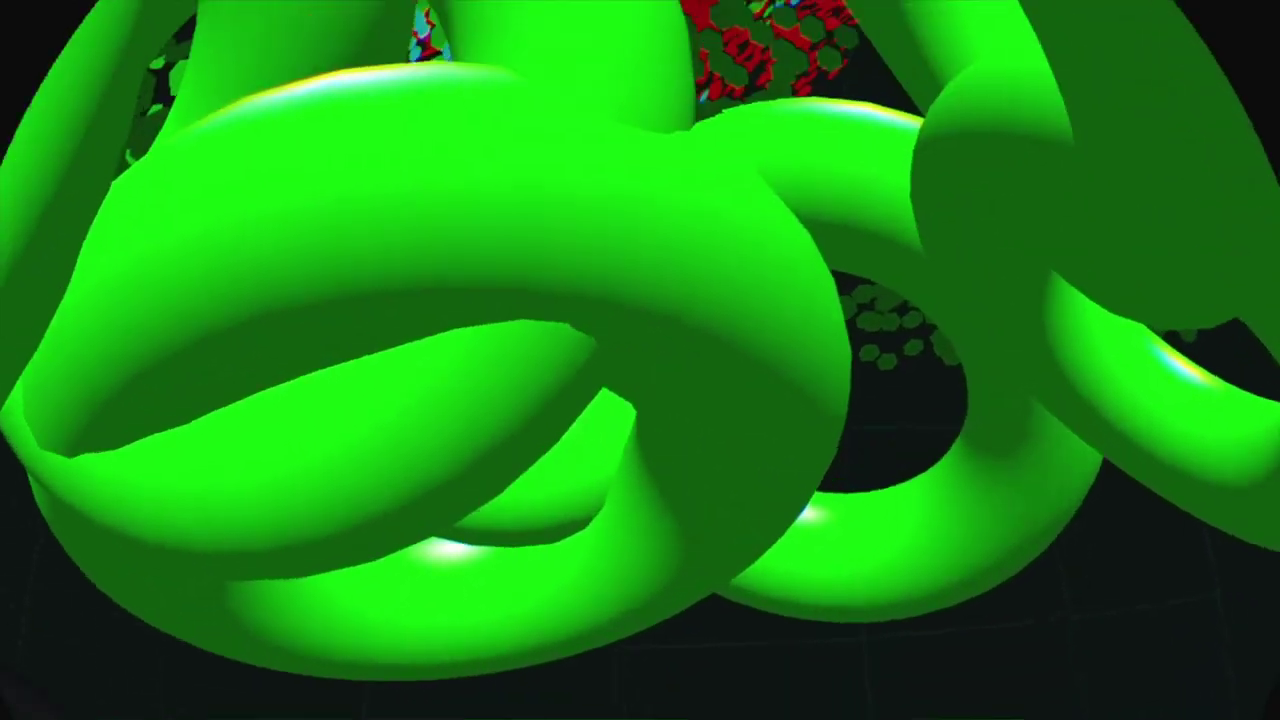
mouse_move(466, 617)
left_mouse_down()
mouse_move(766, 620)
mouse_move(740, 405)
left_mouse_up()
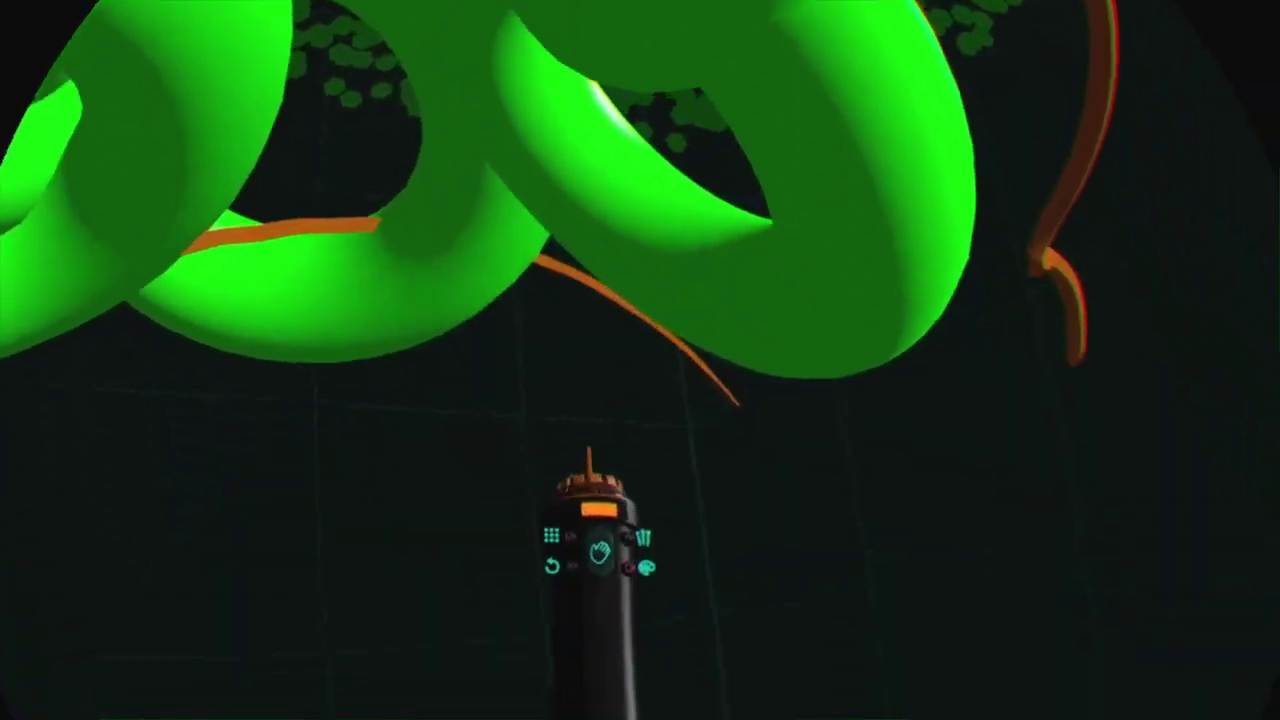
left_click(641, 530)
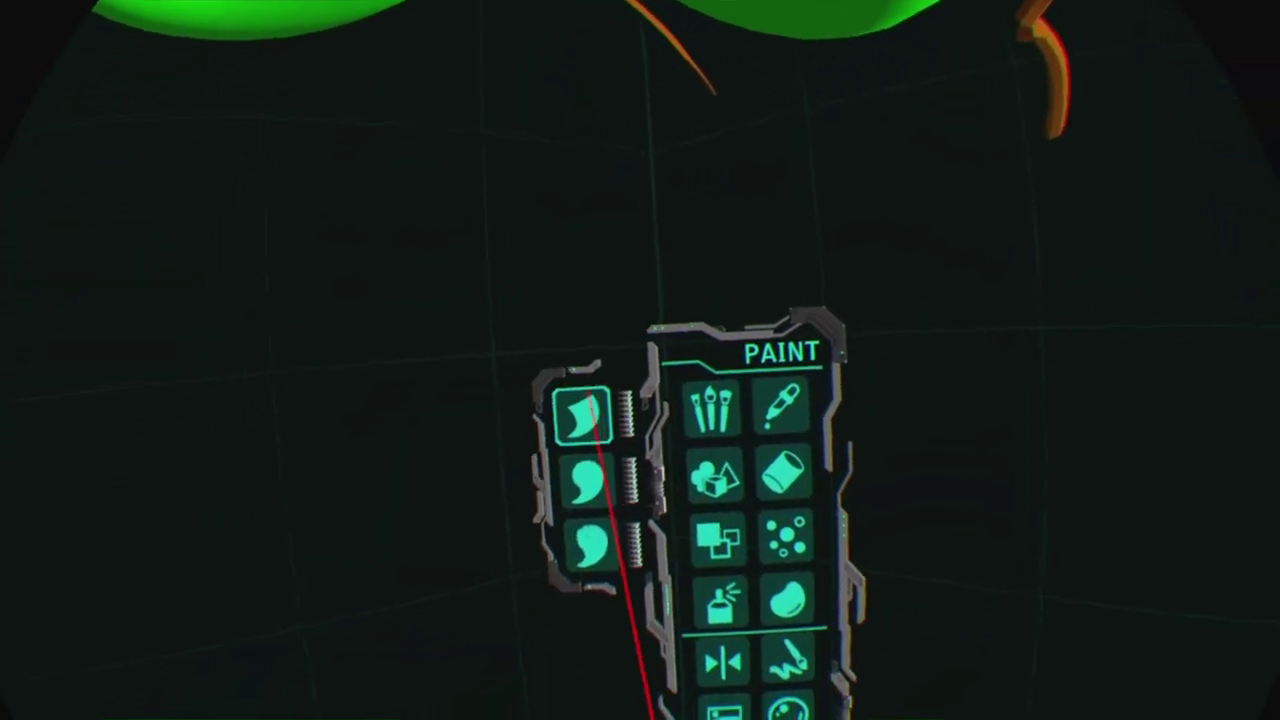